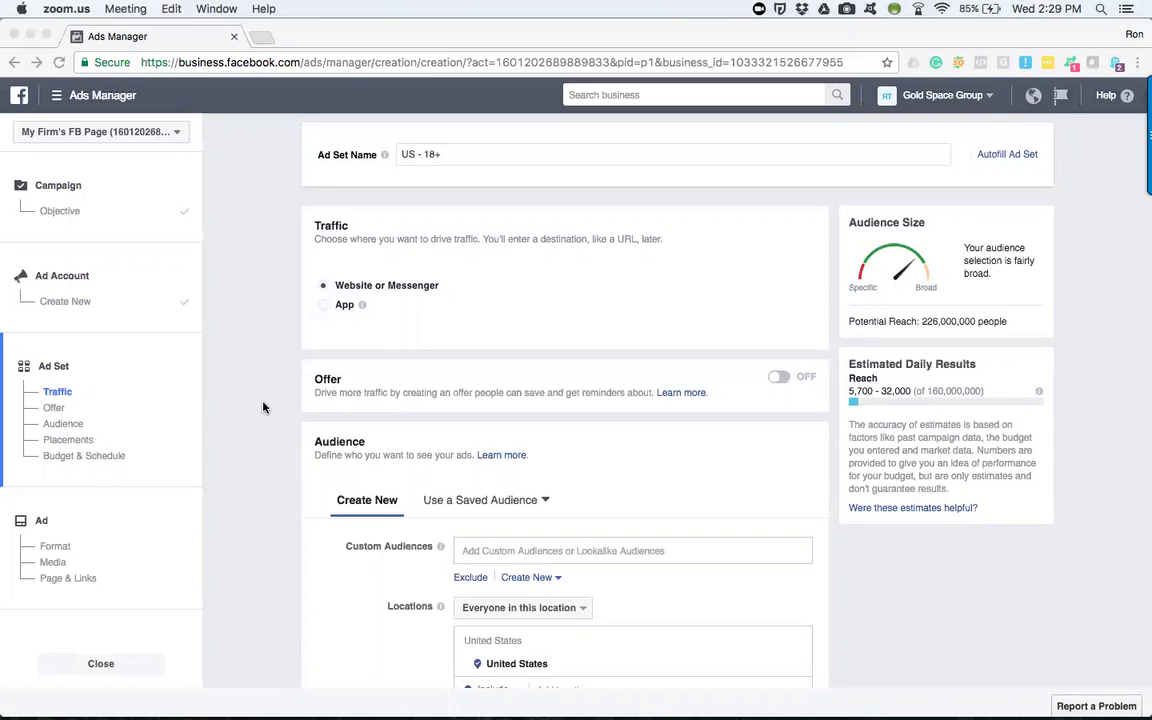
Step: Target the city of Reno, Nevada in the ad set's audience locations in place of the whole United States
{"action": "scroll", "coordinate": [277, 437], "scroll_direction": "down", "scroll_amount": 1}
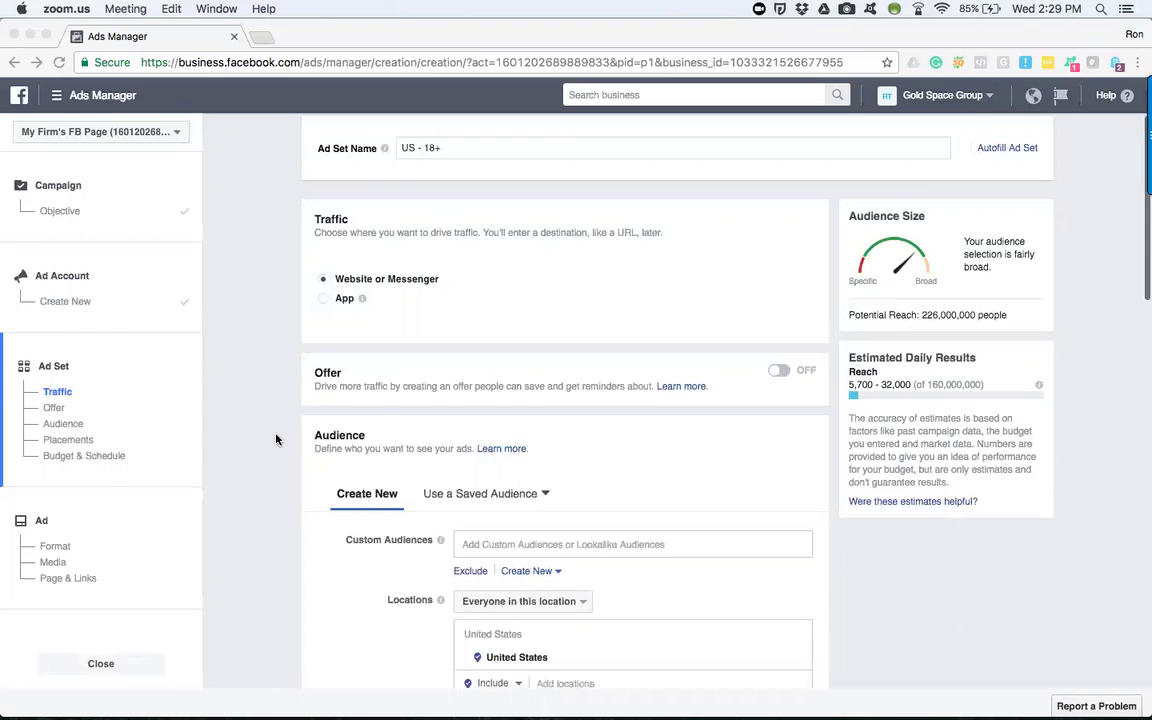
{"action": "scroll", "coordinate": [277, 439], "scroll_direction": "down", "scroll_amount": 3}
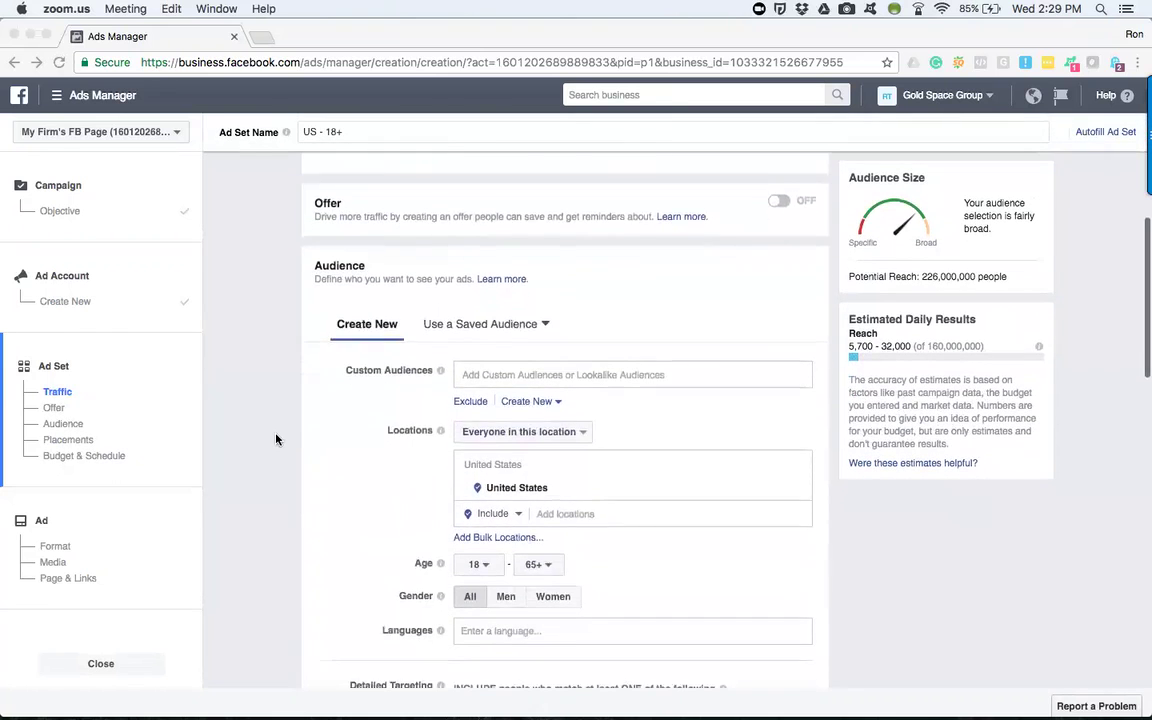
{"action": "scroll", "coordinate": [277, 439], "scroll_direction": "down", "scroll_amount": 2}
{"action": "scroll", "coordinate": [277, 439], "scroll_direction": "up", "scroll_amount": 1}
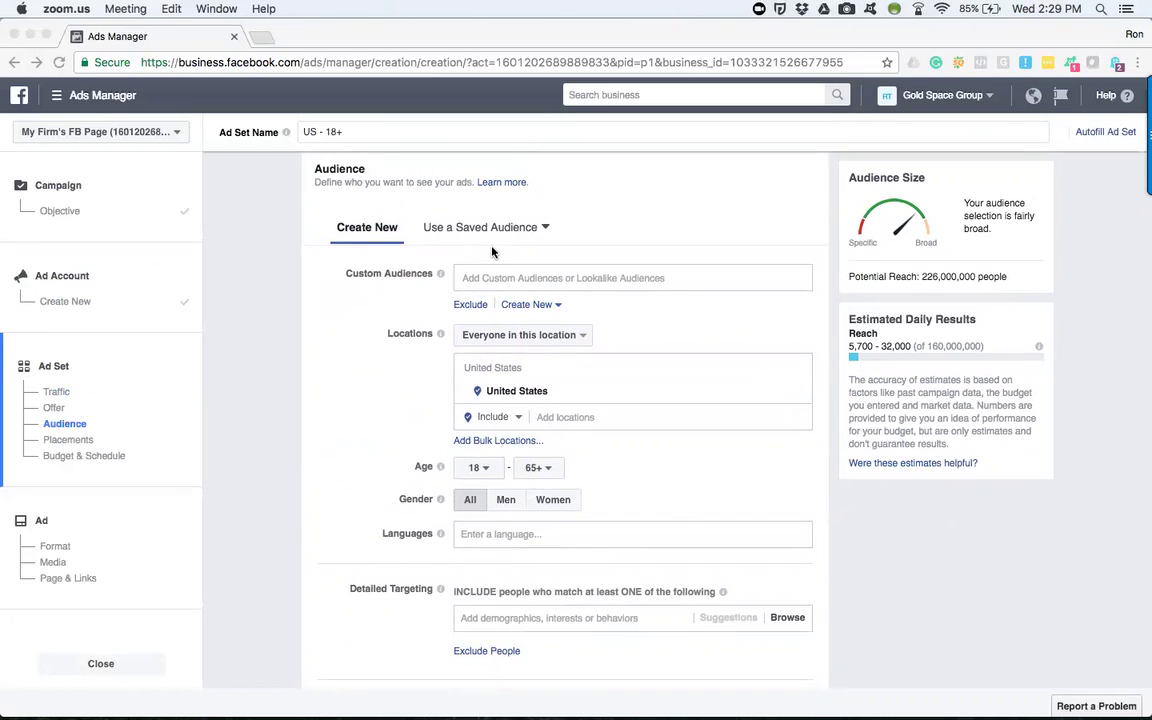
{"action": "left_click", "coordinate": [560, 416]}
{"action": "left_click", "coordinate": [540, 414]}
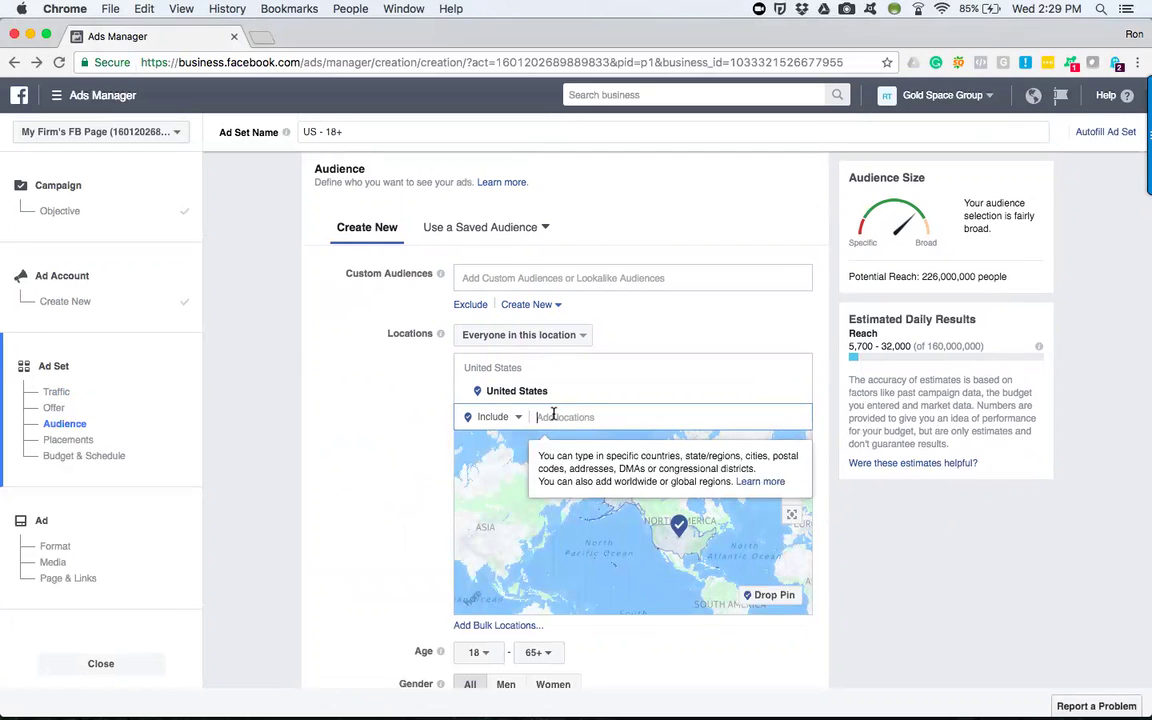
{"action": "type", "text": "reno"}
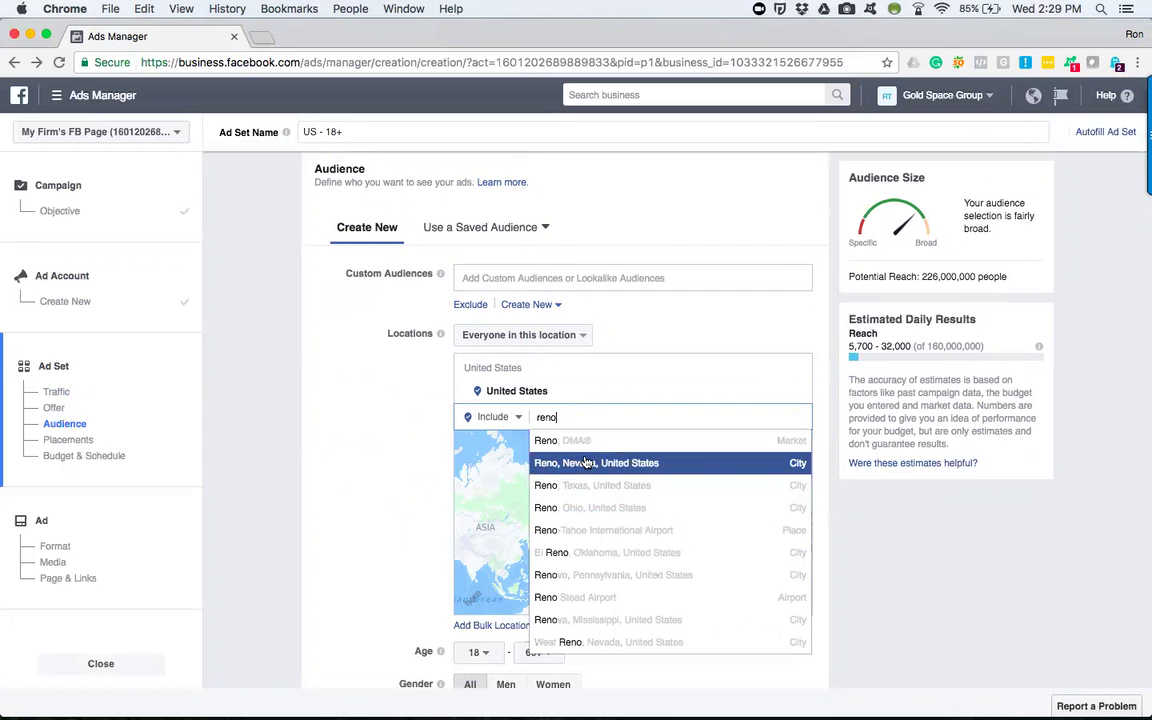
{"action": "left_click", "coordinate": [587, 462]}
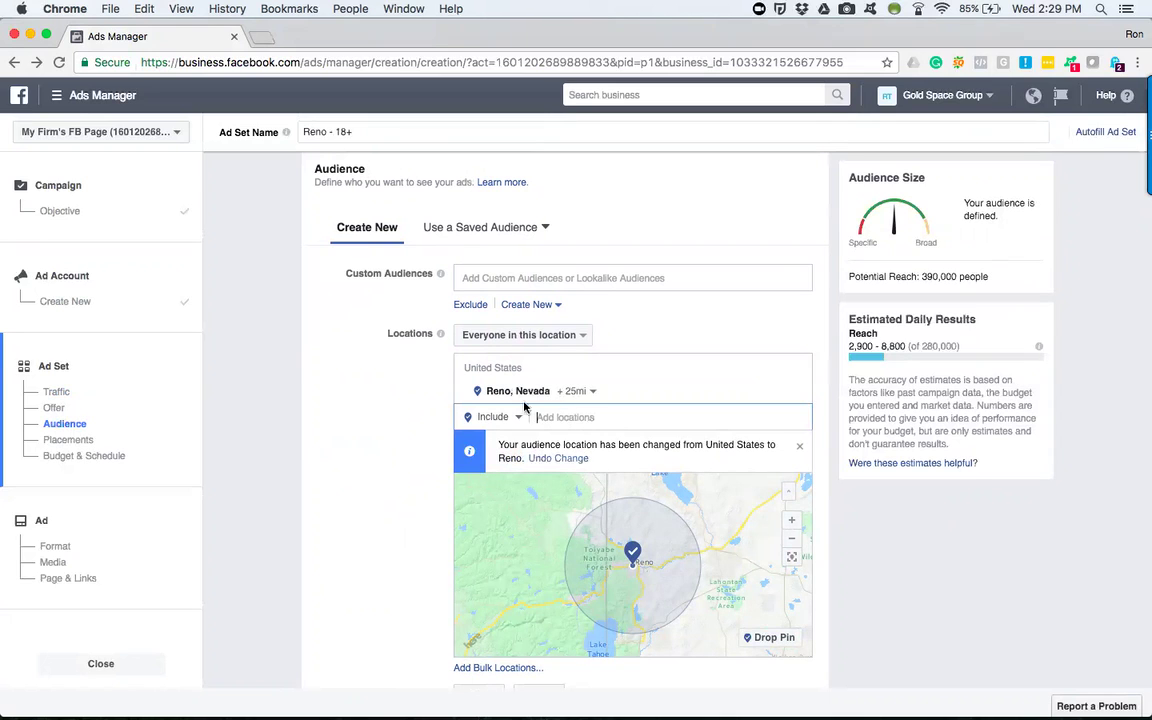
Step: Add the Reno DMA market to the audience's included locations and inspect its coverage on the map
{"action": "left_click", "coordinate": [580, 417]}
{"action": "type", "text": "reno"}
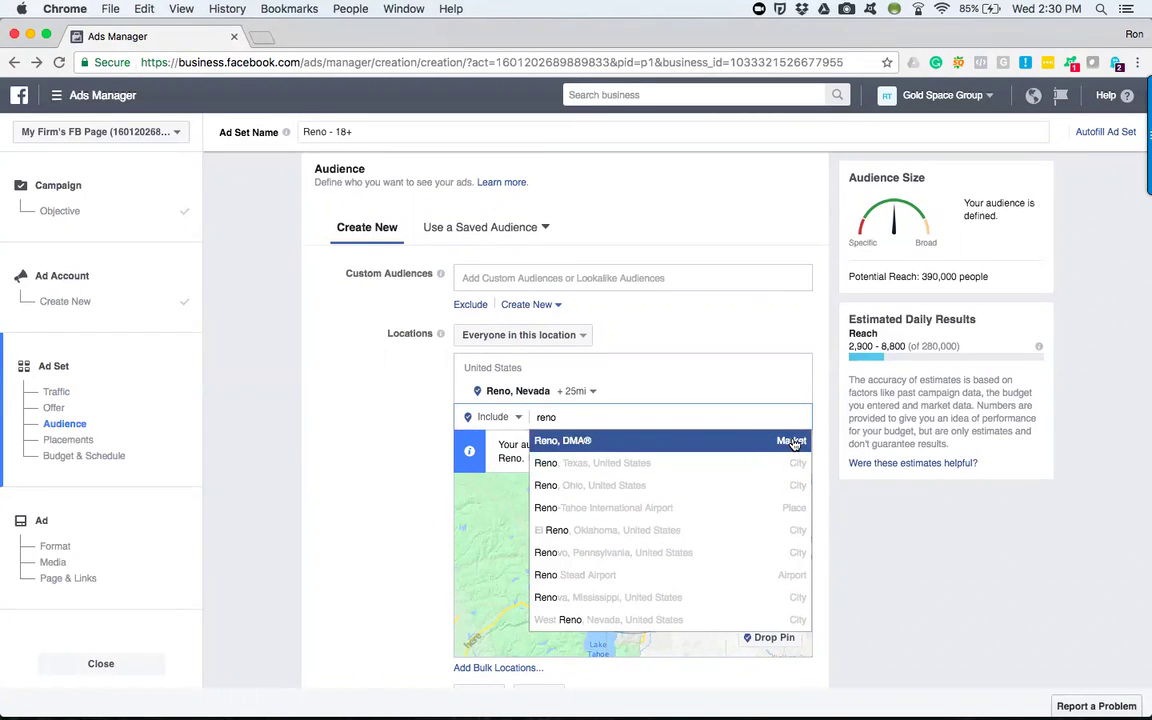
{"action": "left_click", "coordinate": [373, 482]}
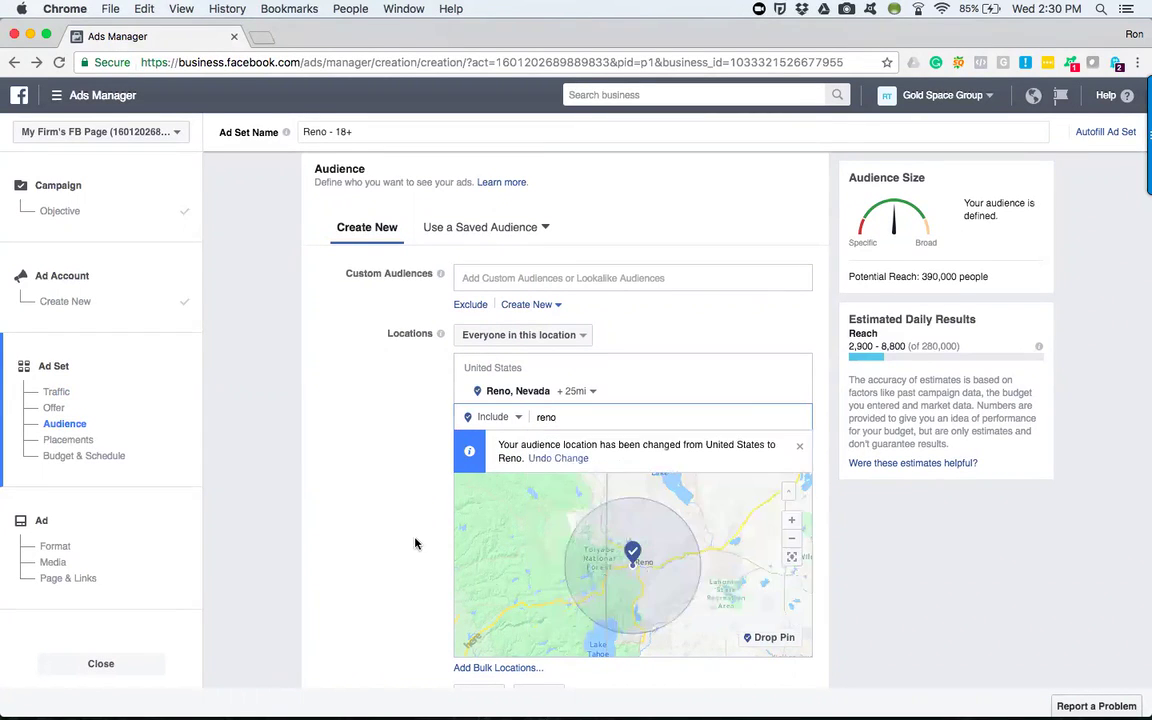
{"action": "double_click", "coordinate": [577, 419]}
{"action": "left_click", "coordinate": [577, 419]}
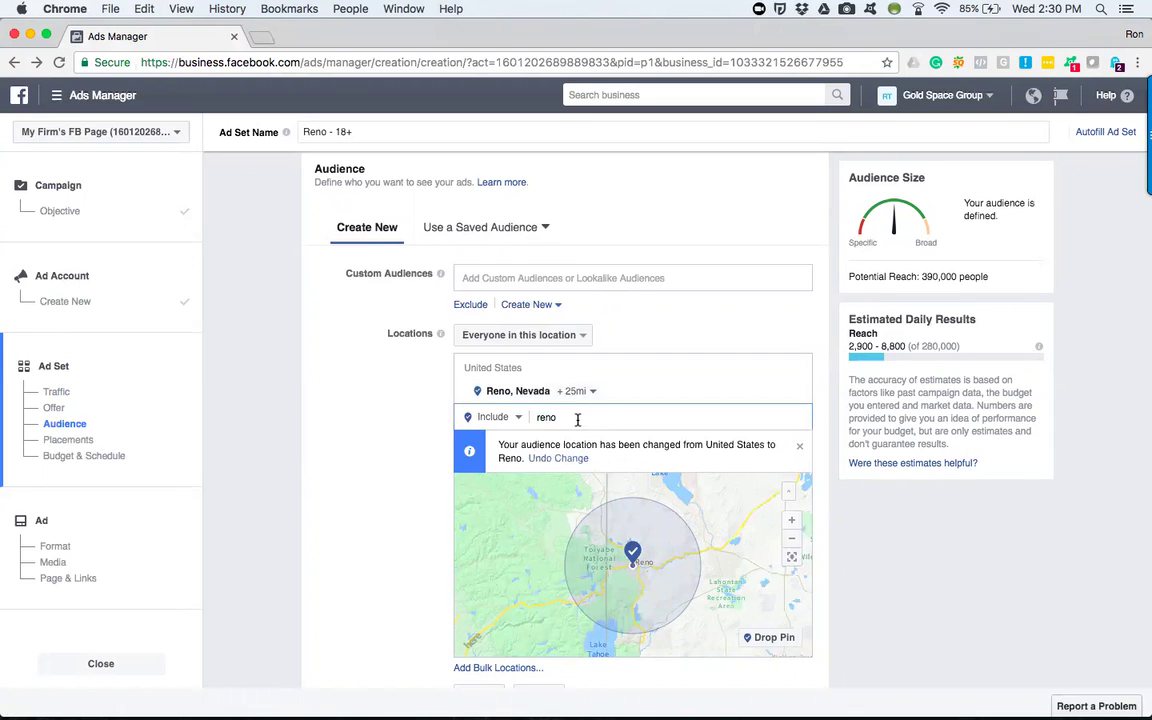
{"action": "type", "text": ","}
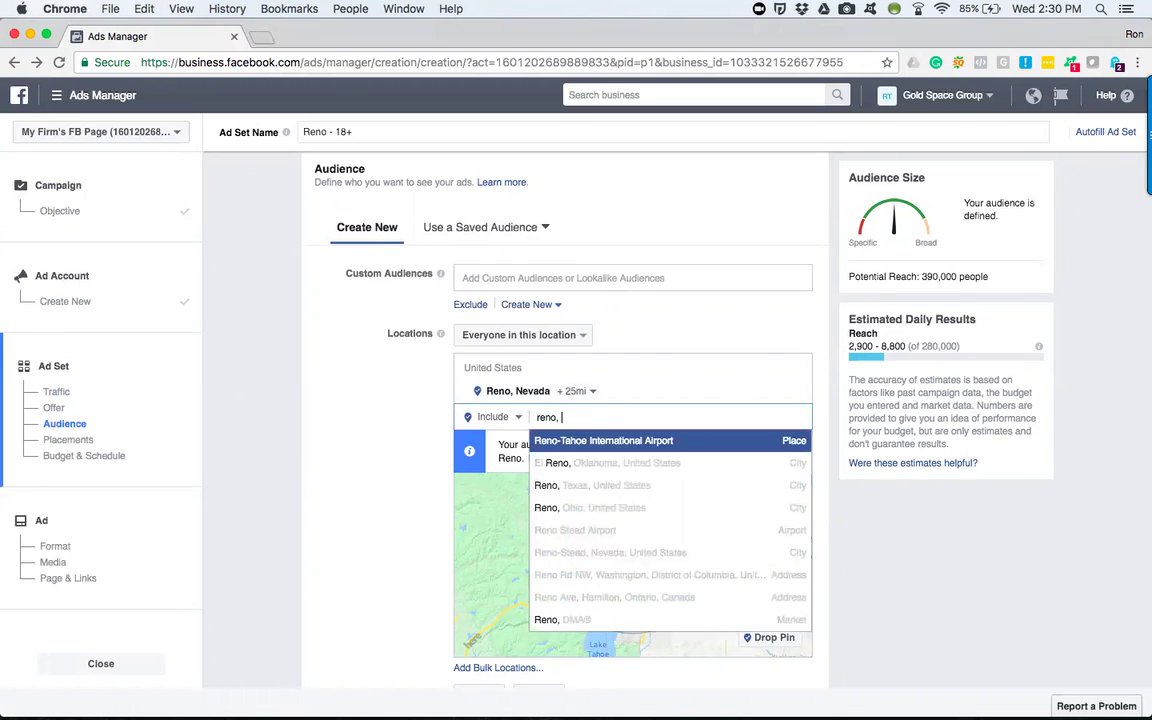
{"action": "key", "text": "BackSpace"}
{"action": "key", "text": "BackSpace"}
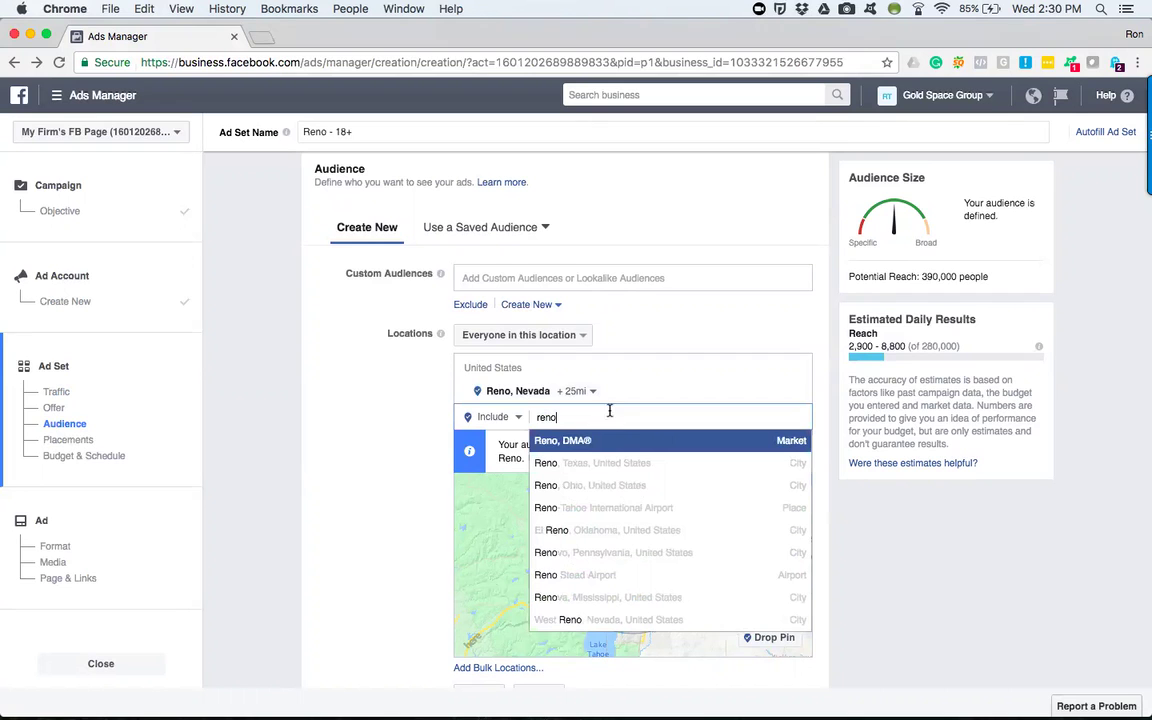
{"action": "left_click", "coordinate": [655, 450]}
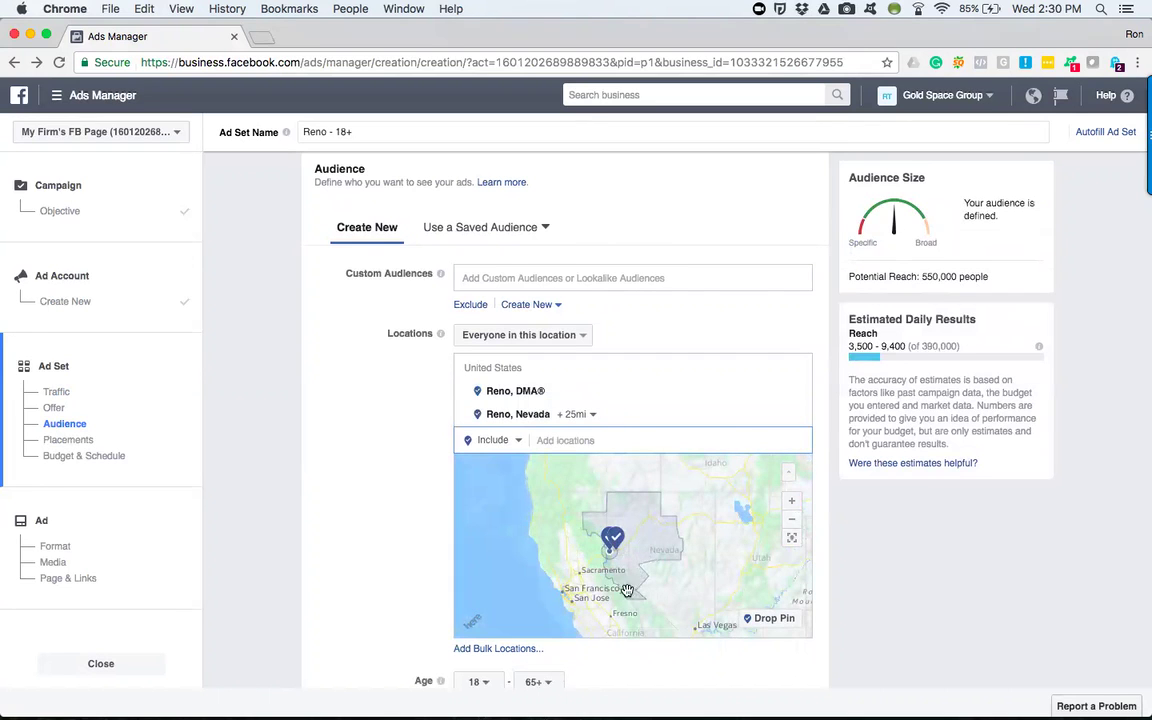
{"action": "left_click", "coordinate": [791, 500]}
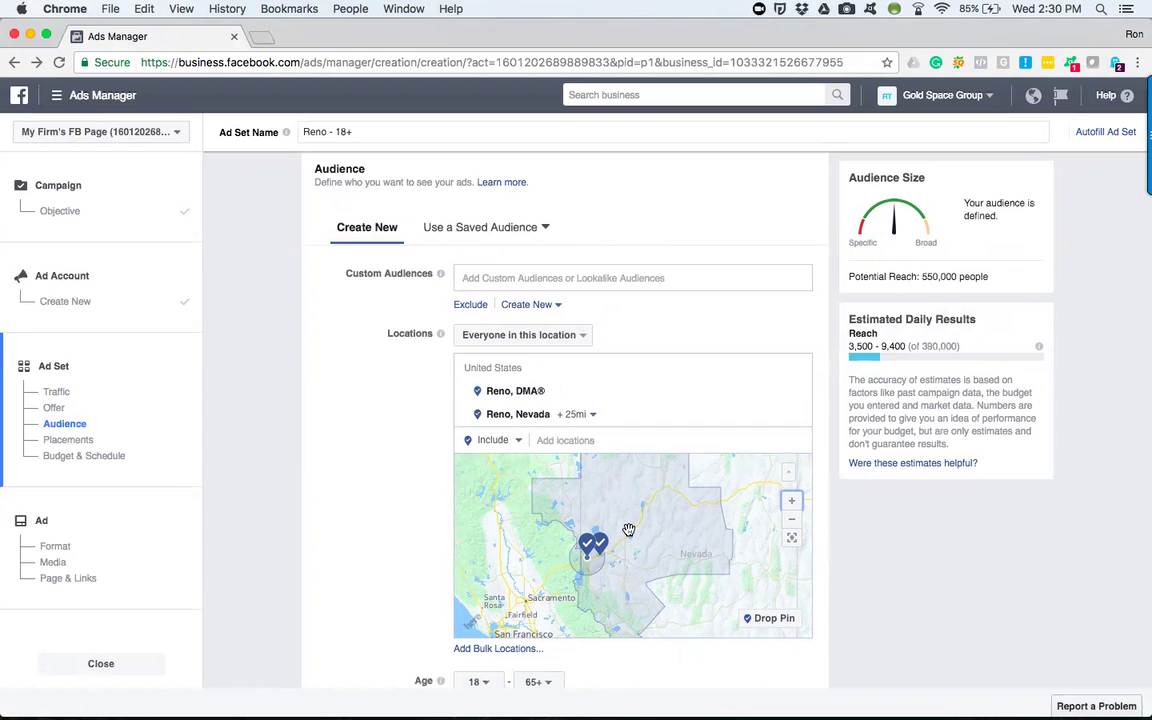
Step: Add the city of Reno-Stead, Nevada to the audience's included locations
{"action": "left_click", "coordinate": [550, 440]}
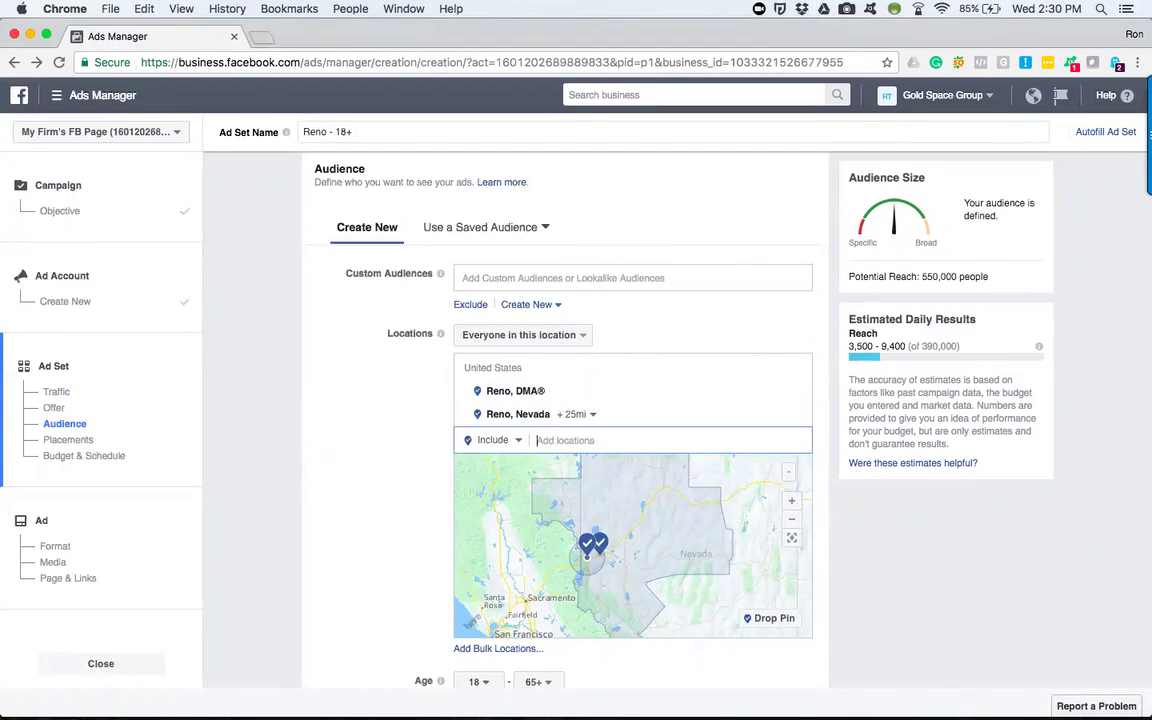
{"action": "type", "text": "reno,"}
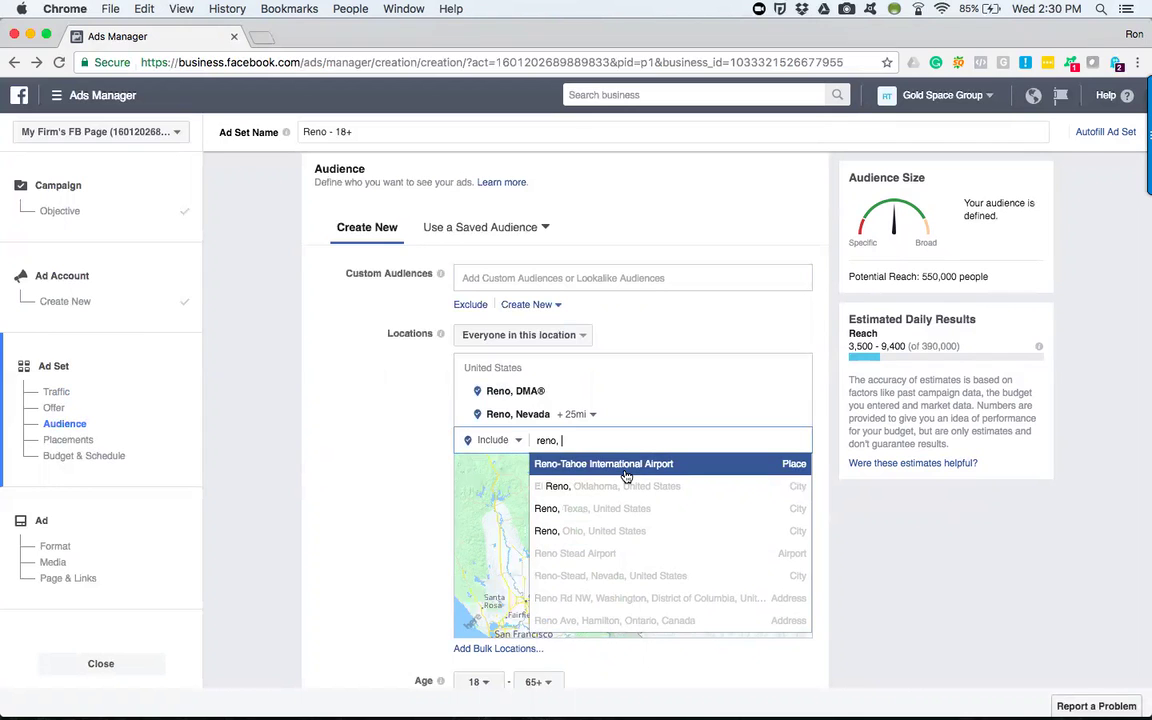
{"action": "left_click", "coordinate": [628, 577]}
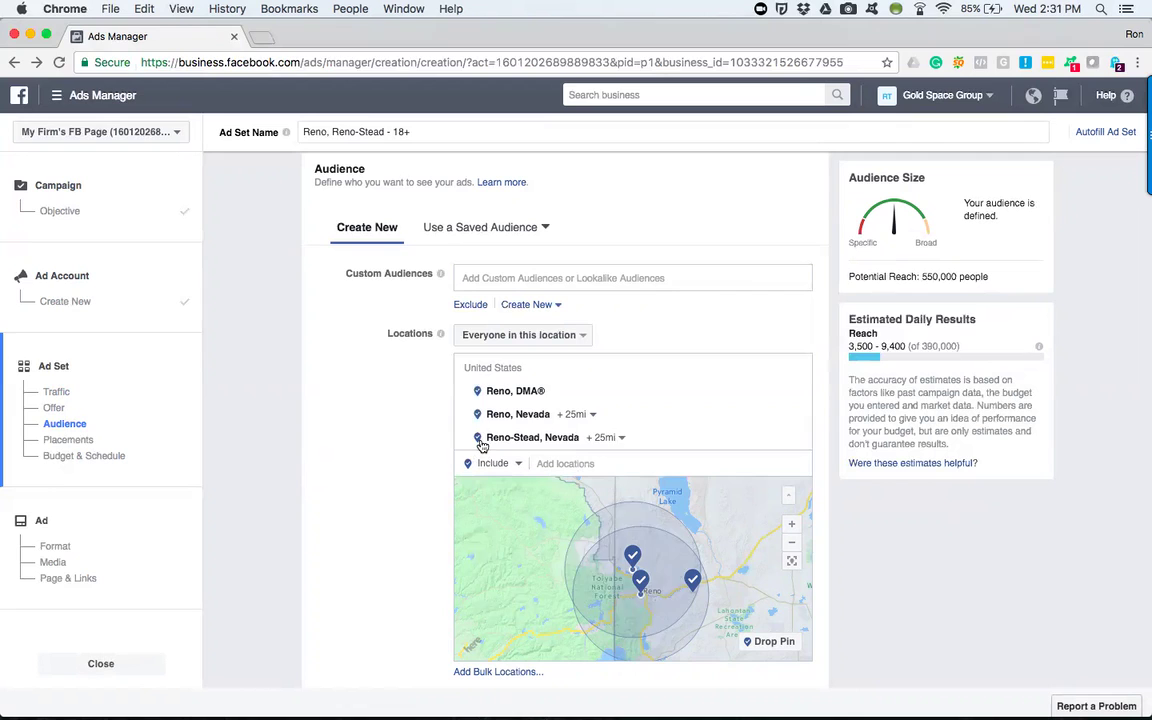
Step: Remove the Reno DMA market from the audience's included locations
{"action": "left_click", "coordinate": [753, 393]}
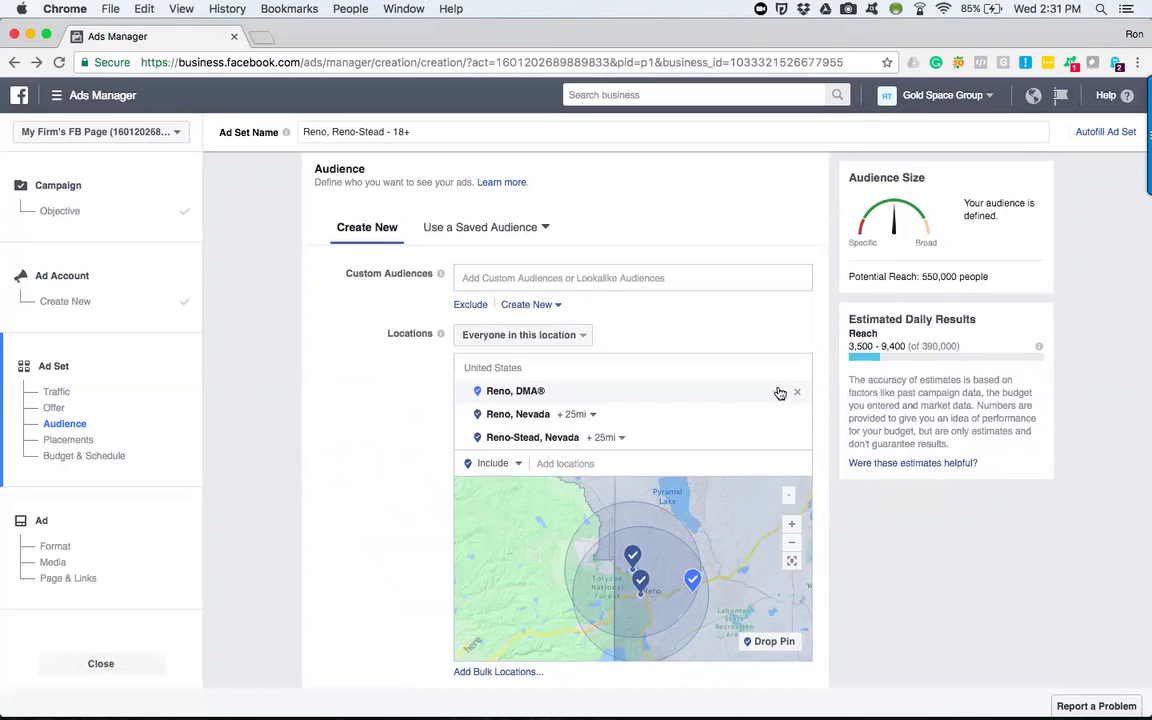
{"action": "left_click", "coordinate": [778, 395]}
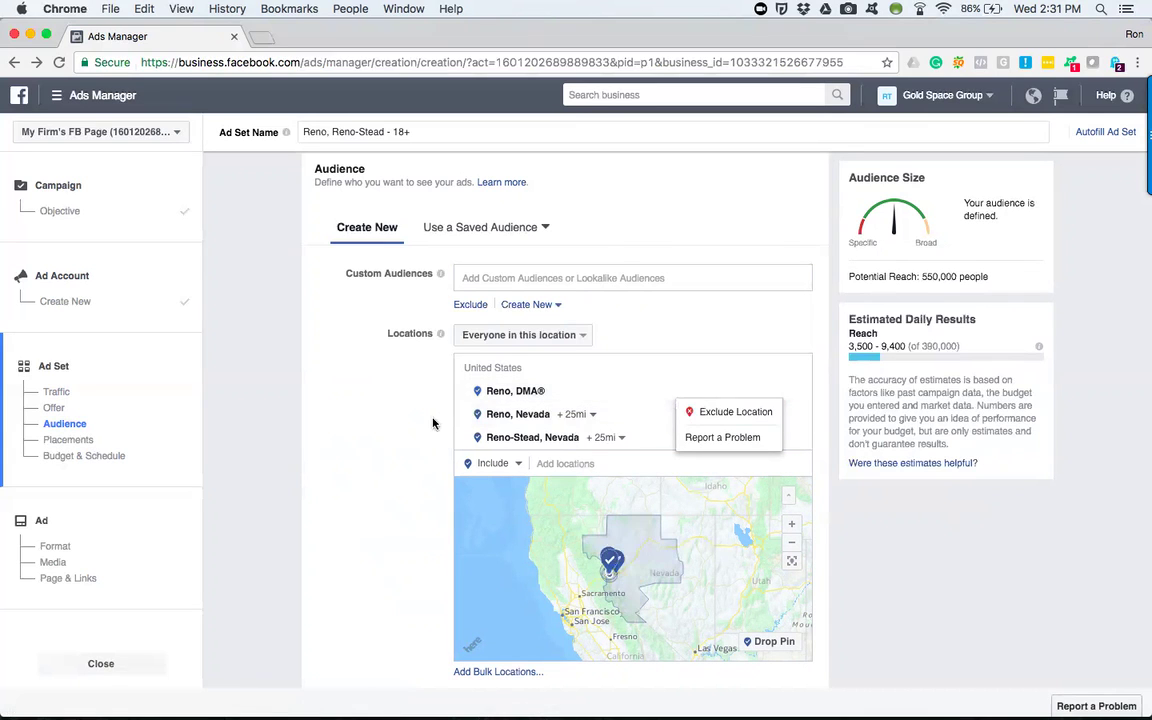
{"action": "left_click", "coordinate": [733, 382]}
{"action": "left_click", "coordinate": [797, 391]}
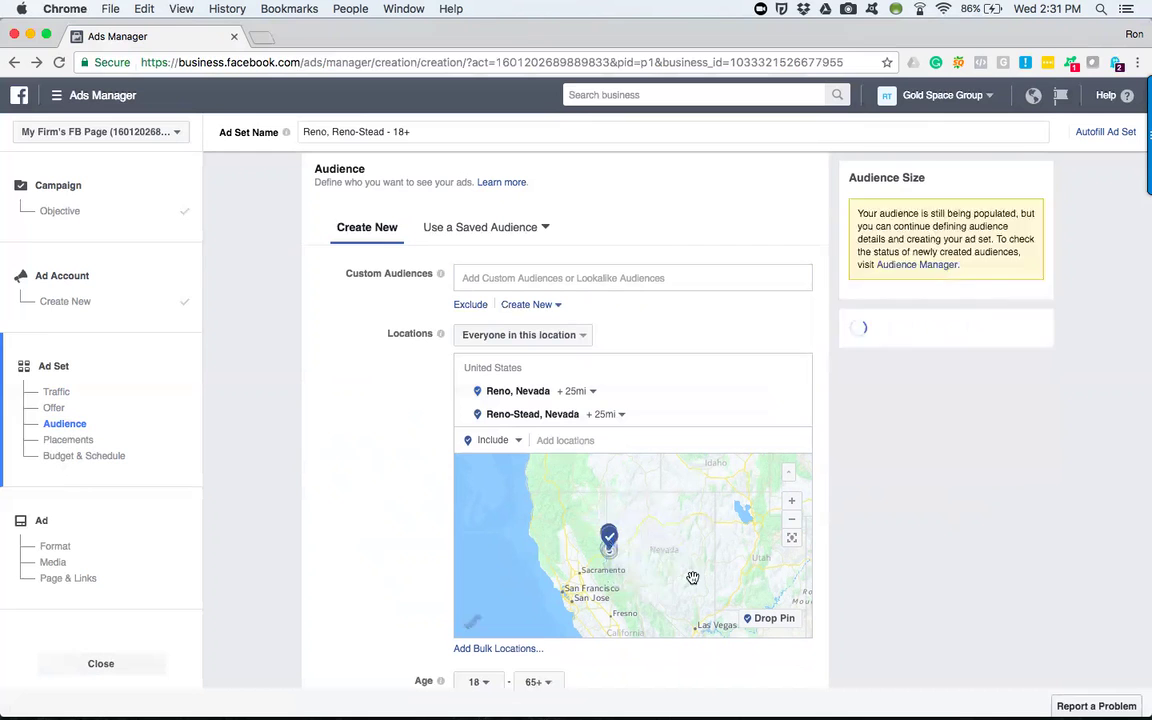
Step: Inspect the Reno area on the location map and add the city of Sparks, Nevada to the included locations
{"action": "left_click", "coordinate": [792, 502]}
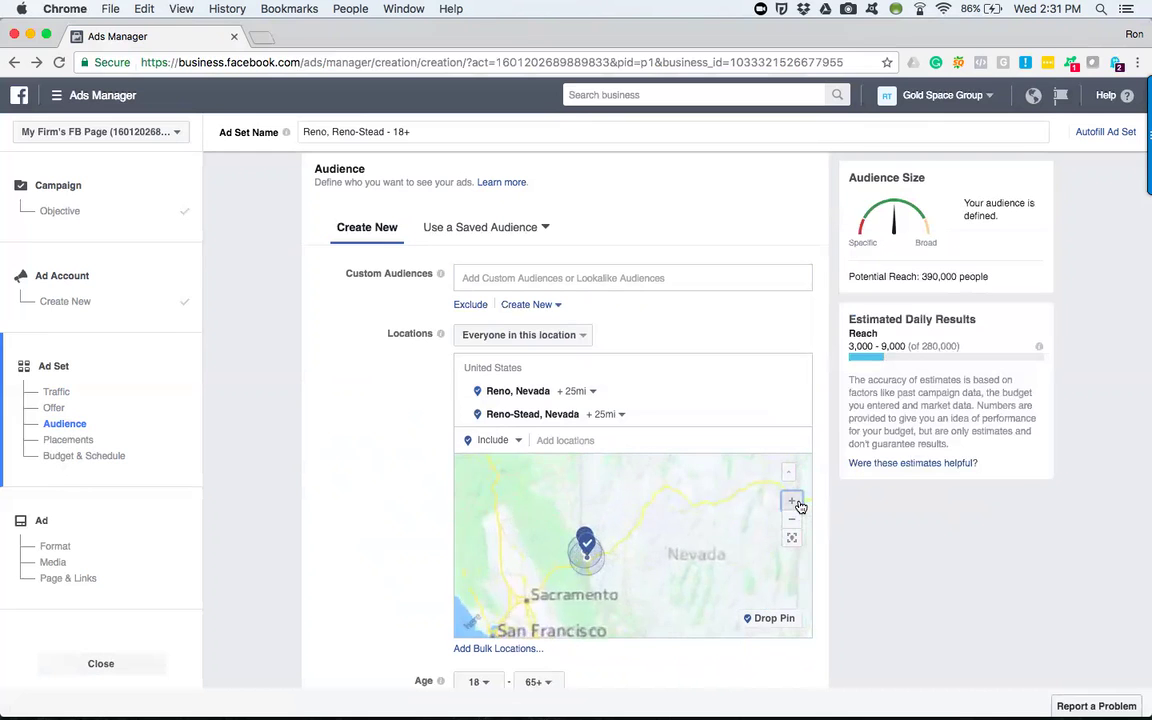
{"action": "left_click", "coordinate": [792, 502]}
{"action": "left_click", "coordinate": [792, 502]}
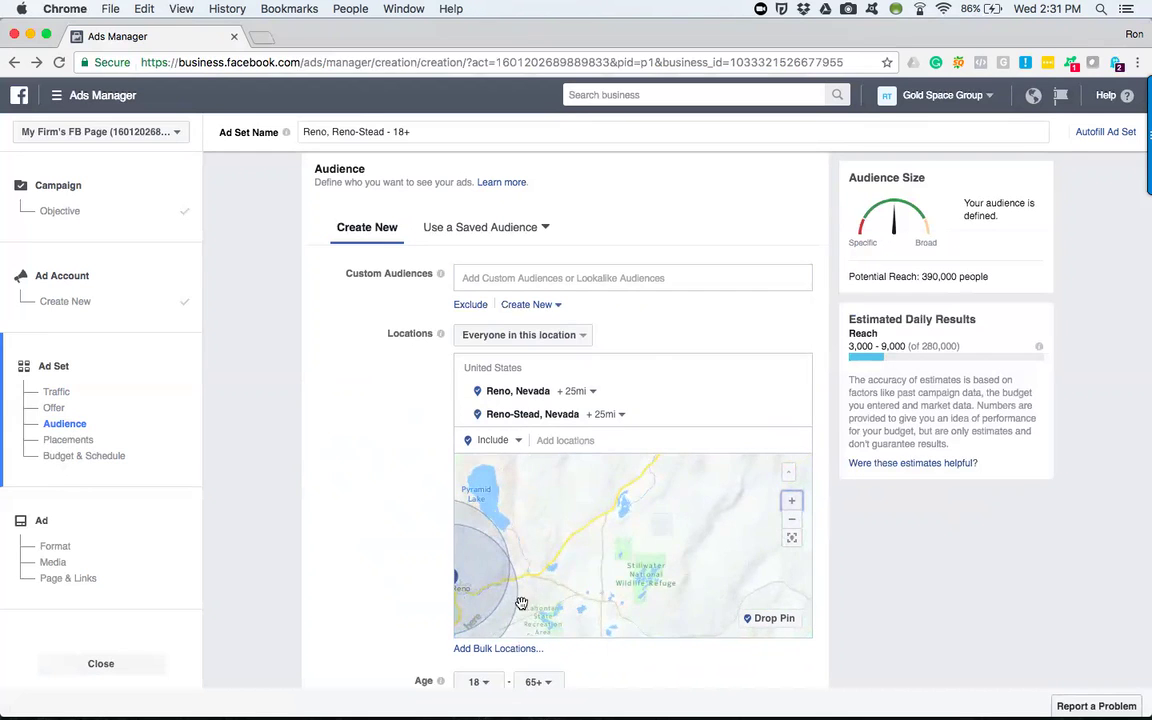
{"action": "scroll", "coordinate": [712, 462], "scroll_direction": "up", "scroll_amount": 2}
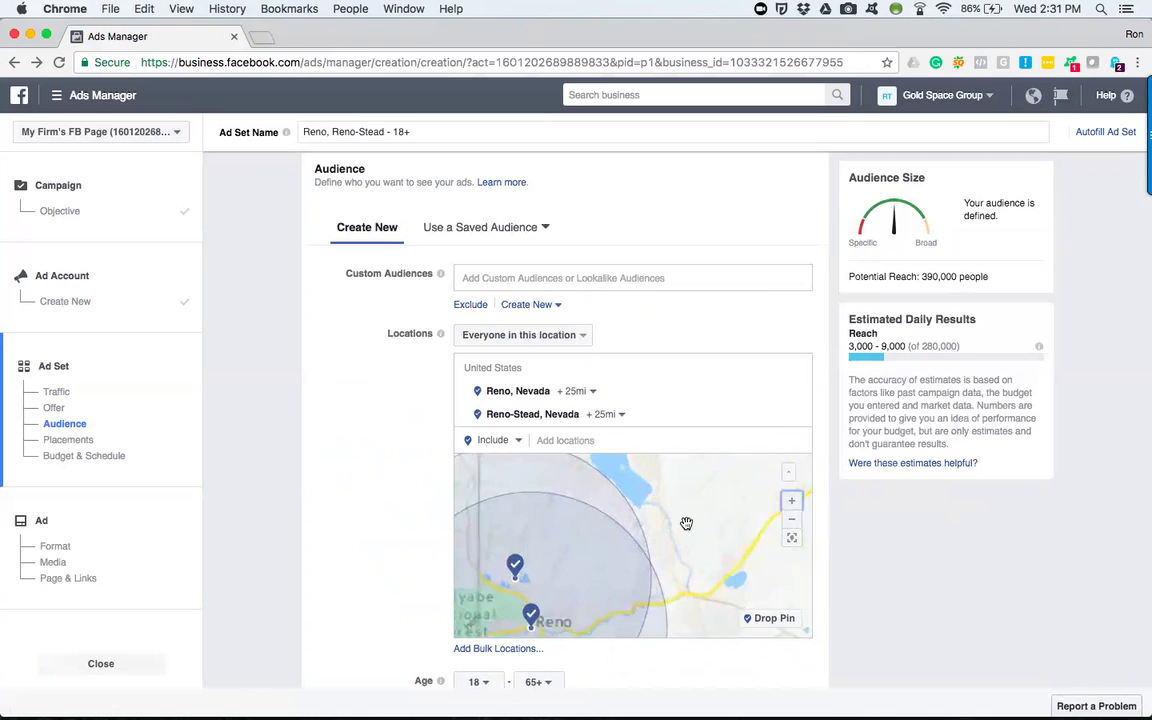
{"action": "left_click_drag", "start_coordinate": [686, 523], "coordinate": [729, 507]}
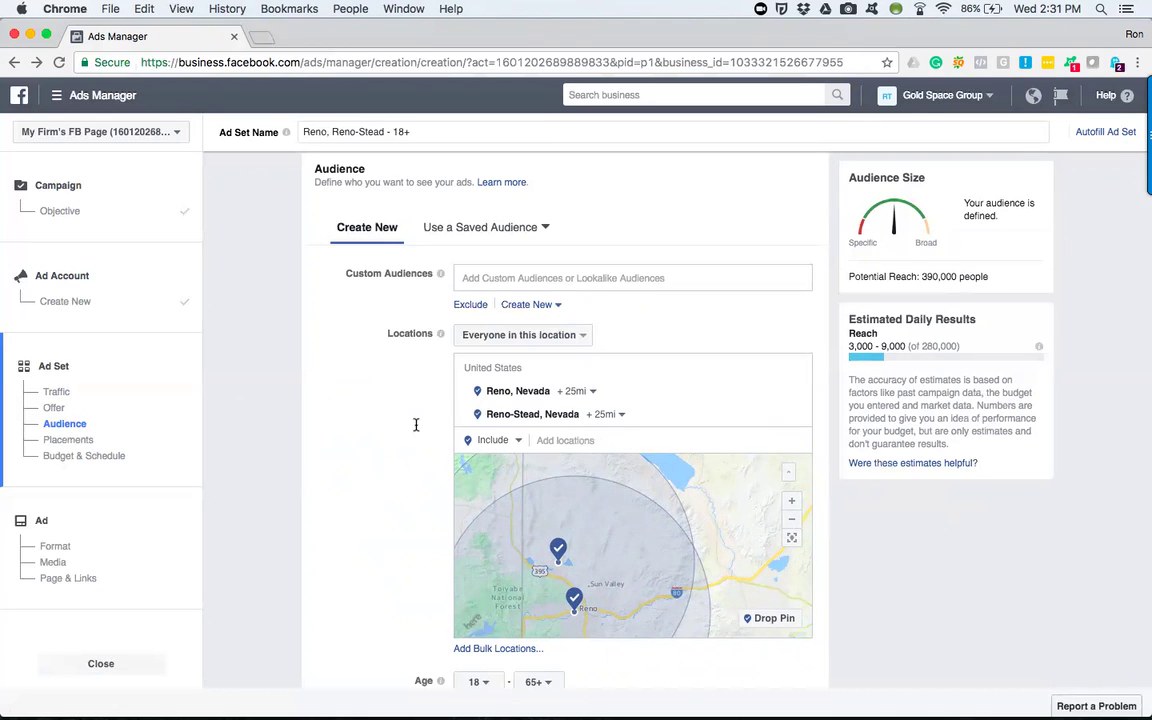
{"action": "left_click_drag", "start_coordinate": [592, 496], "coordinate": [601, 463]}
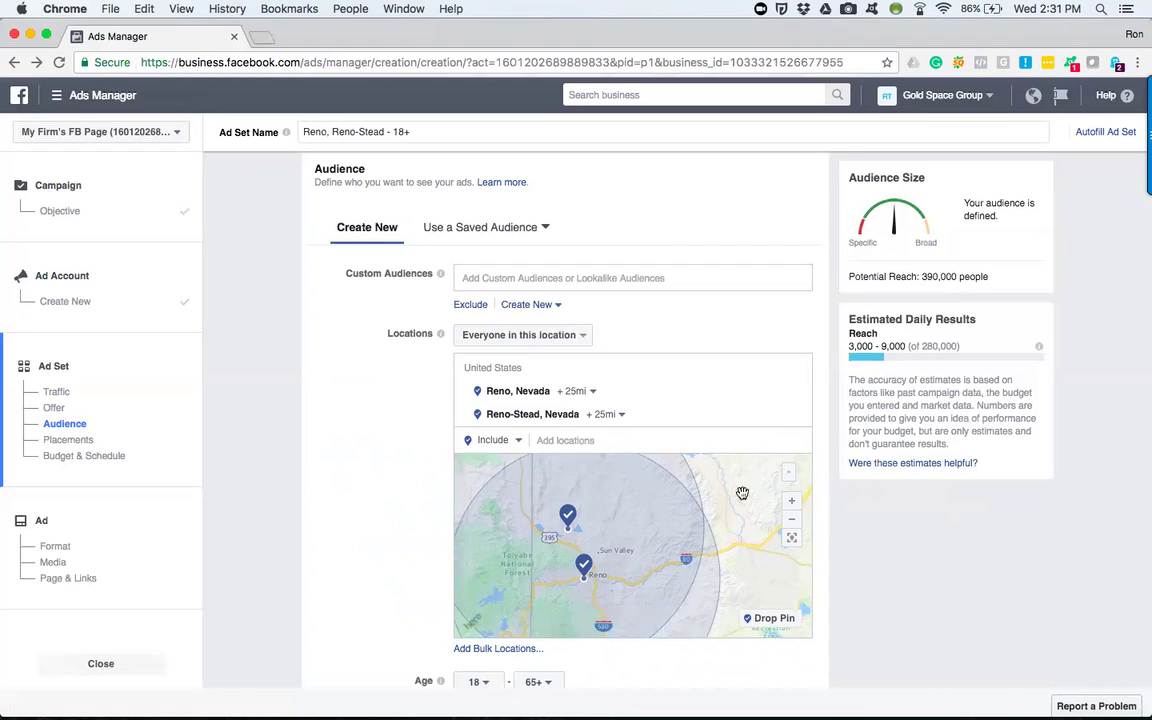
{"action": "left_click", "coordinate": [573, 442]}
{"action": "type", "text": "spakr"}
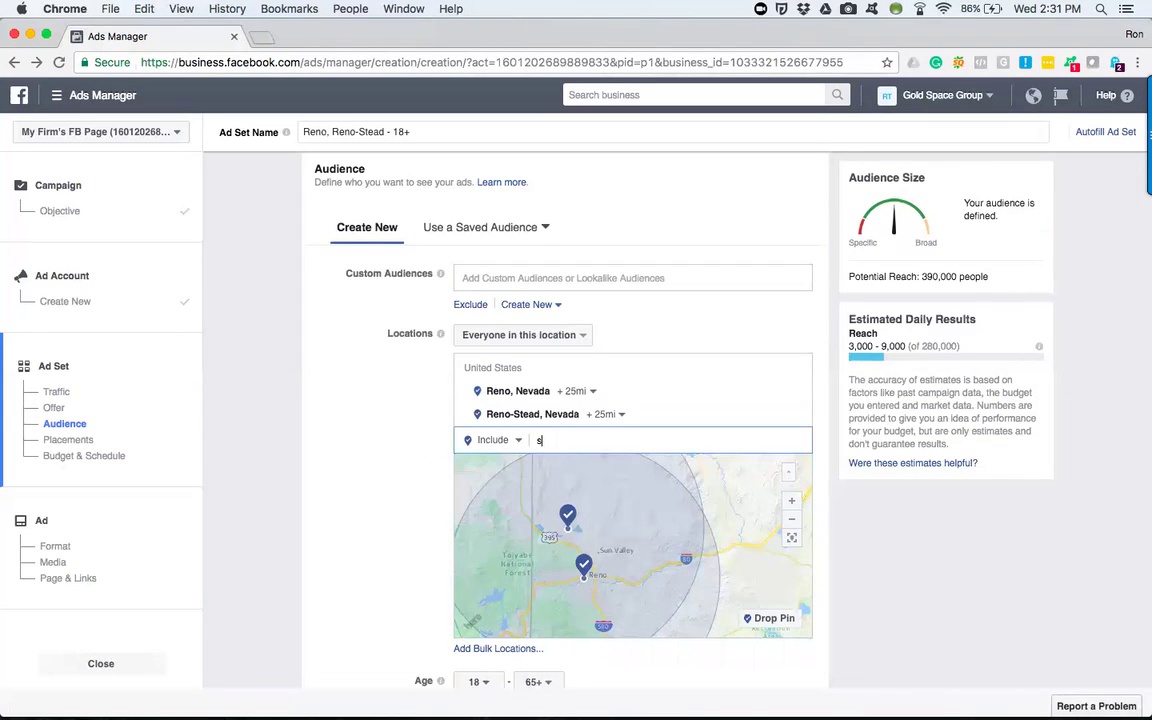
{"action": "key", "text": "BackSpace"}
{"action": "key", "text": "BackSpace"}
{"action": "type", "text": "rk"}
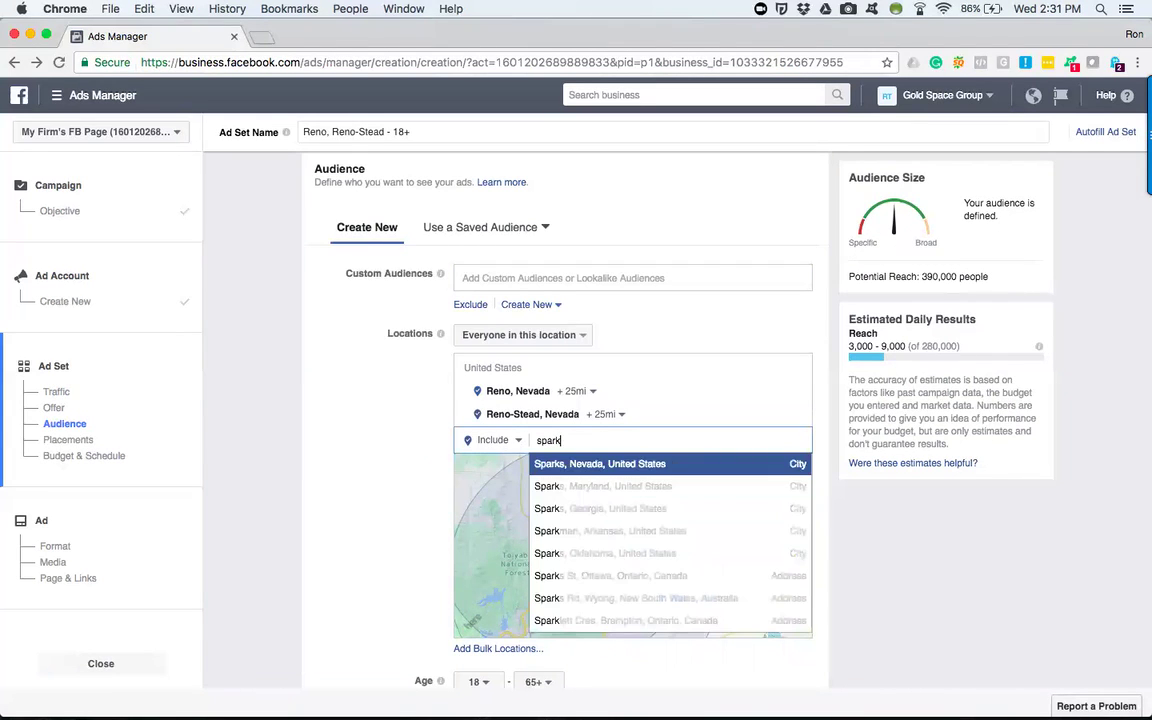
{"action": "left_click", "coordinate": [628, 465]}
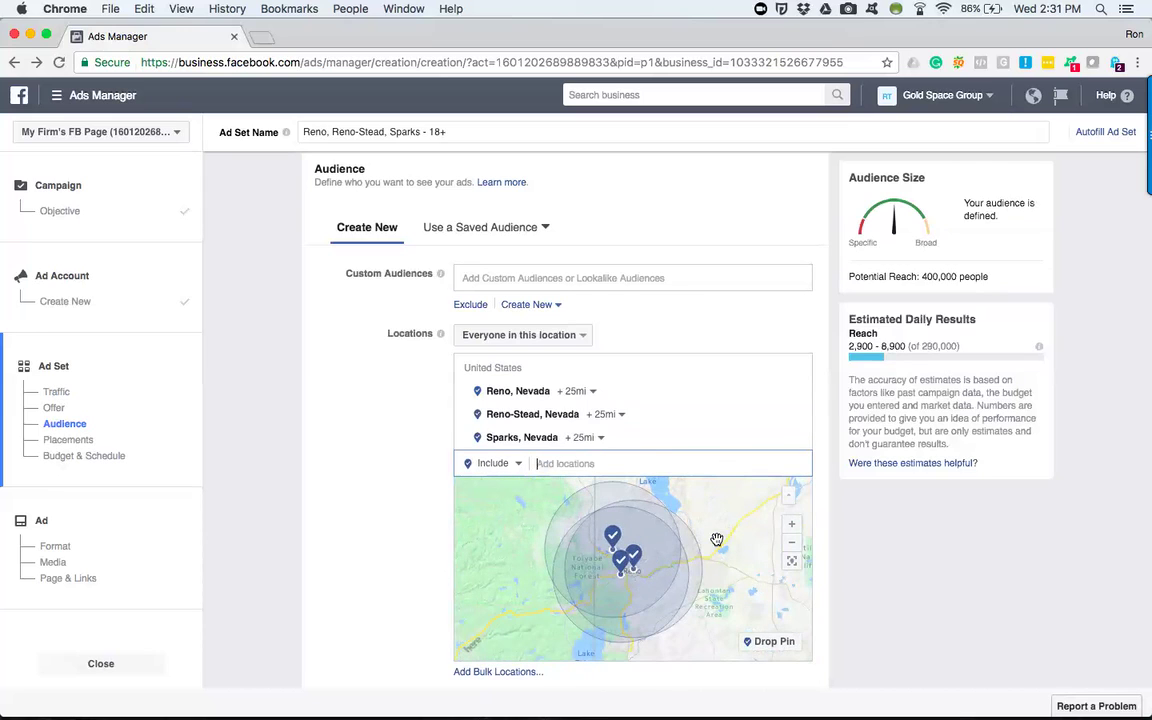
Step: Replace the Sparks, Nevada city location with the ZIP code 89431 in Sparks, Nevada
{"action": "mouse_move", "coordinate": [645, 445]}
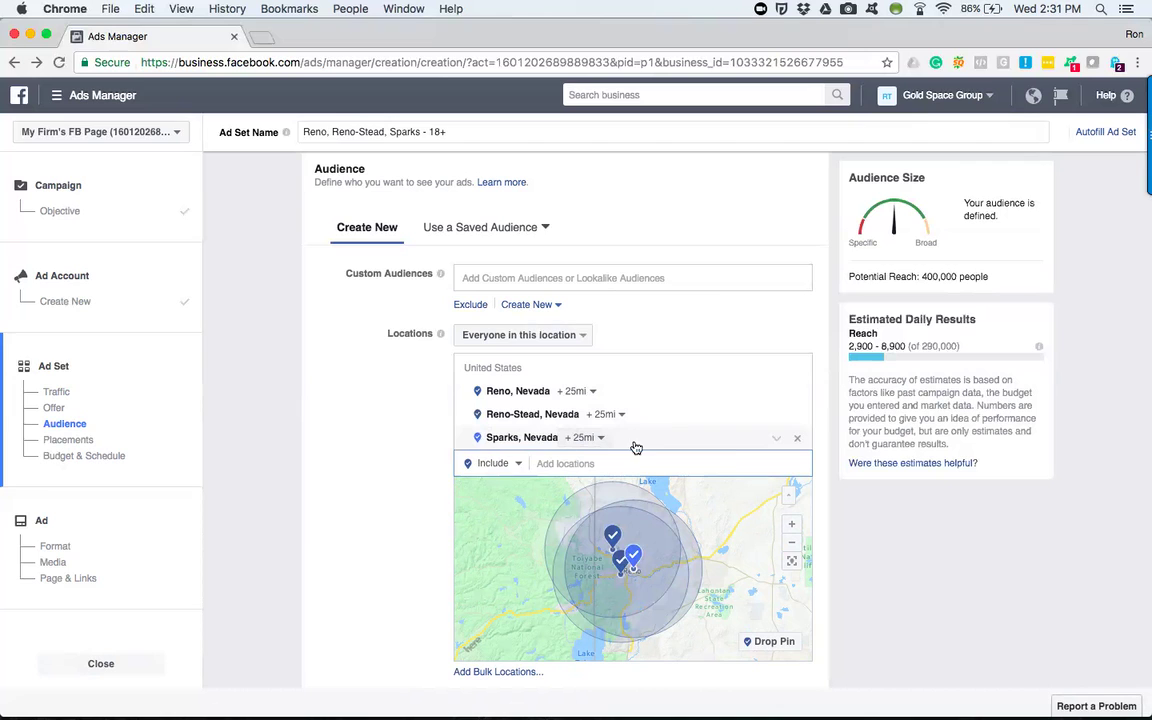
{"action": "left_click", "coordinate": [796, 442]}
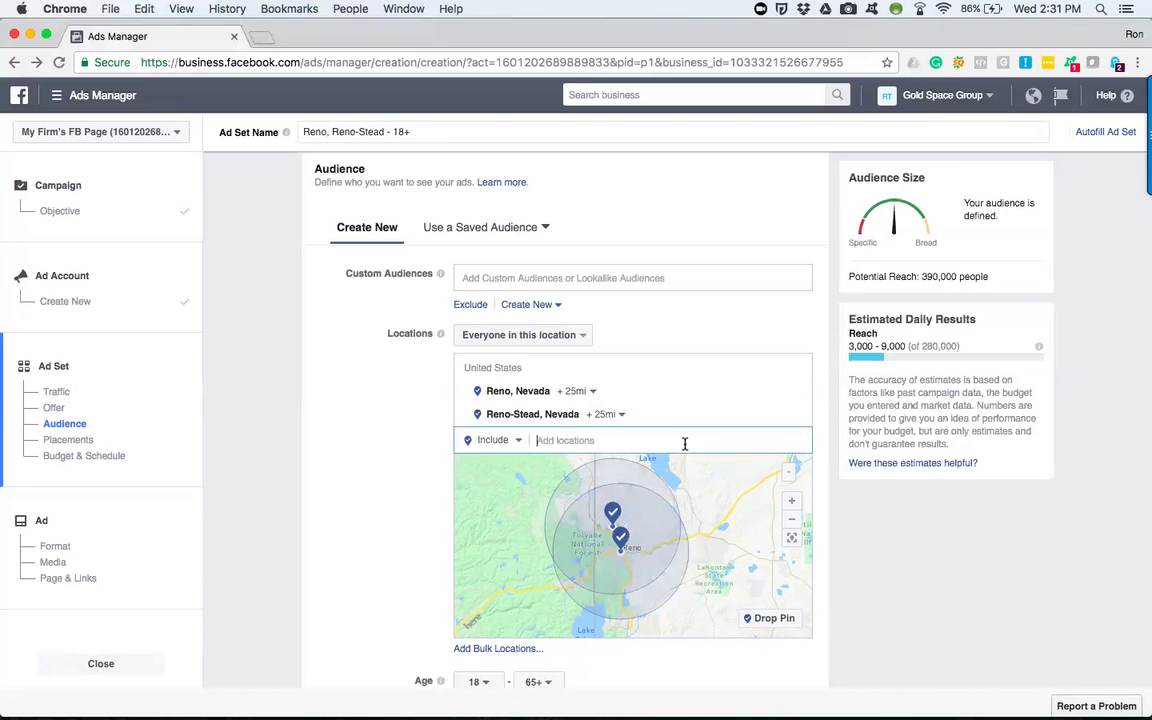
{"action": "type", "text": "89431"}
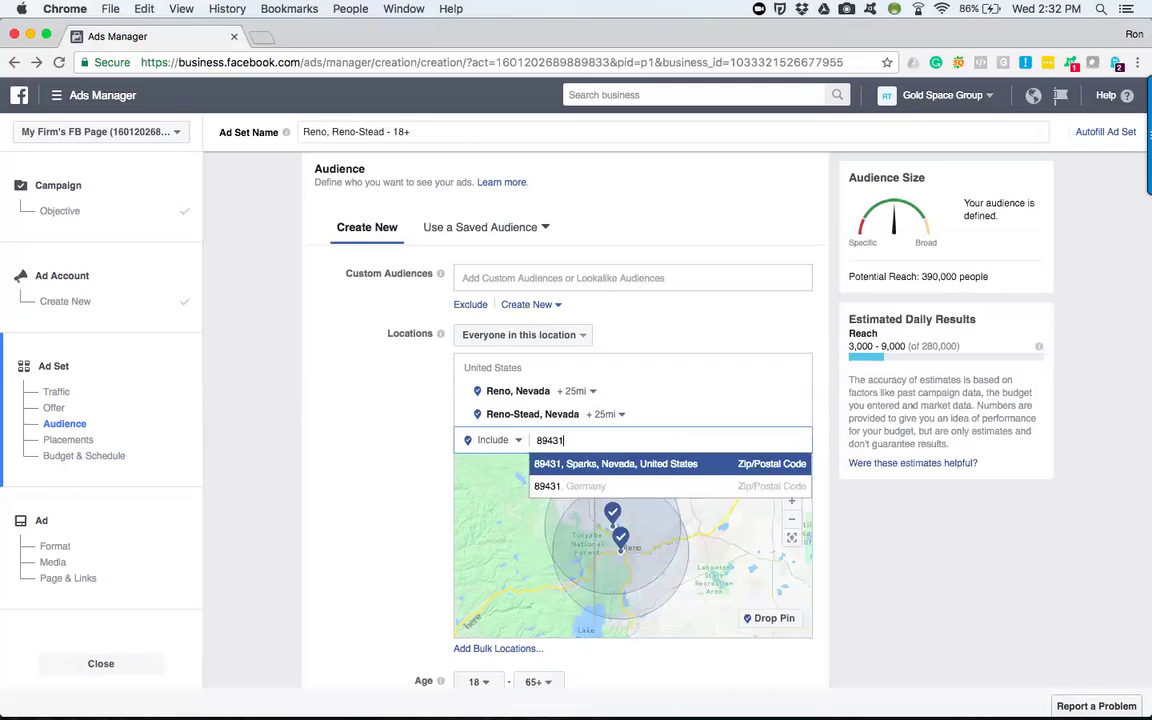
{"action": "left_click", "coordinate": [660, 465]}
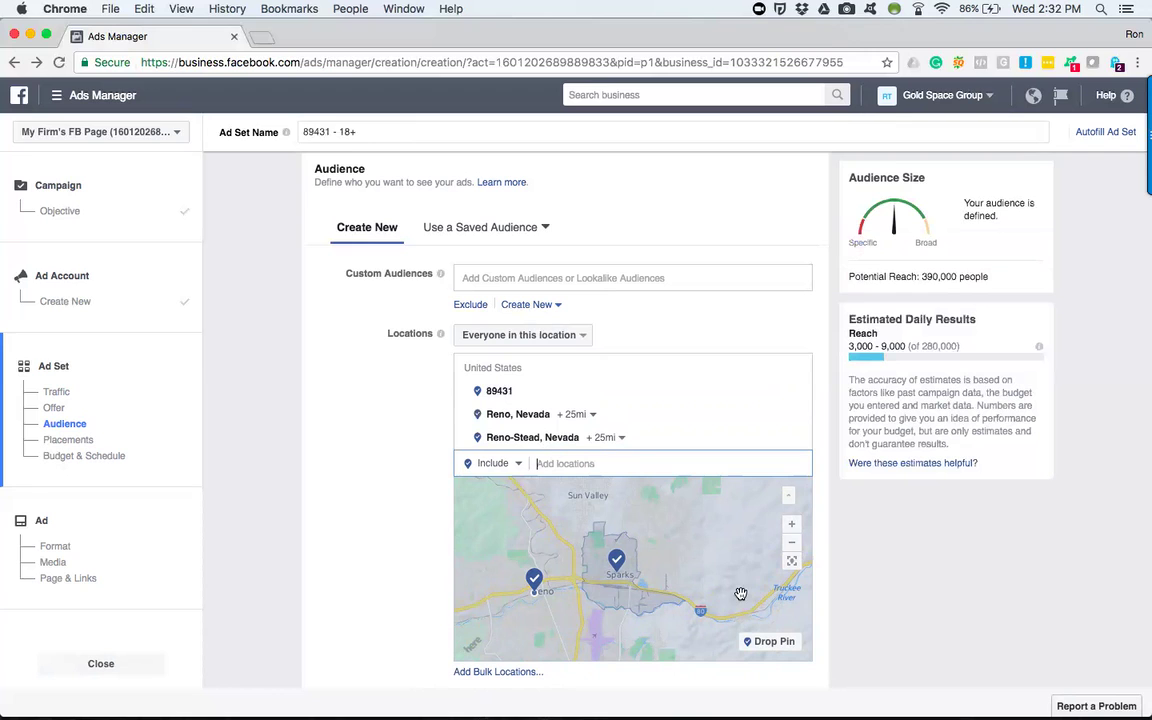
Step: Inspect the 89431 area on the location map and switch that ZIP code from included to excluded
{"action": "left_click", "coordinate": [792, 525]}
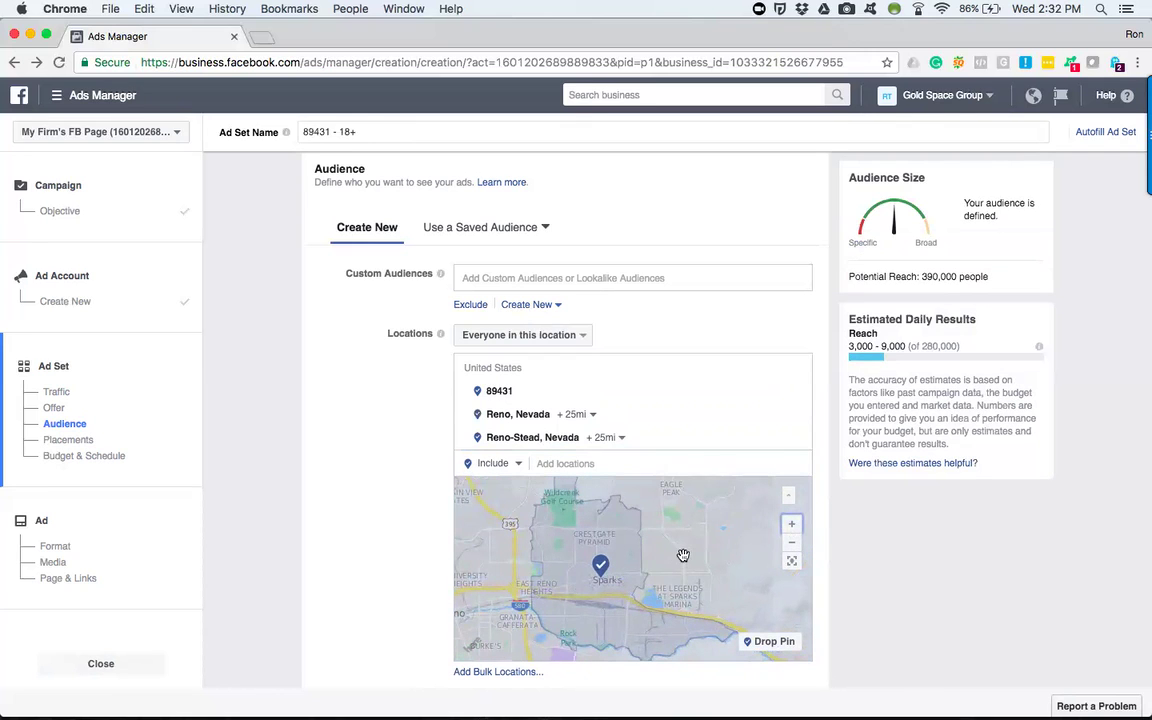
{"action": "left_click", "coordinate": [791, 543]}
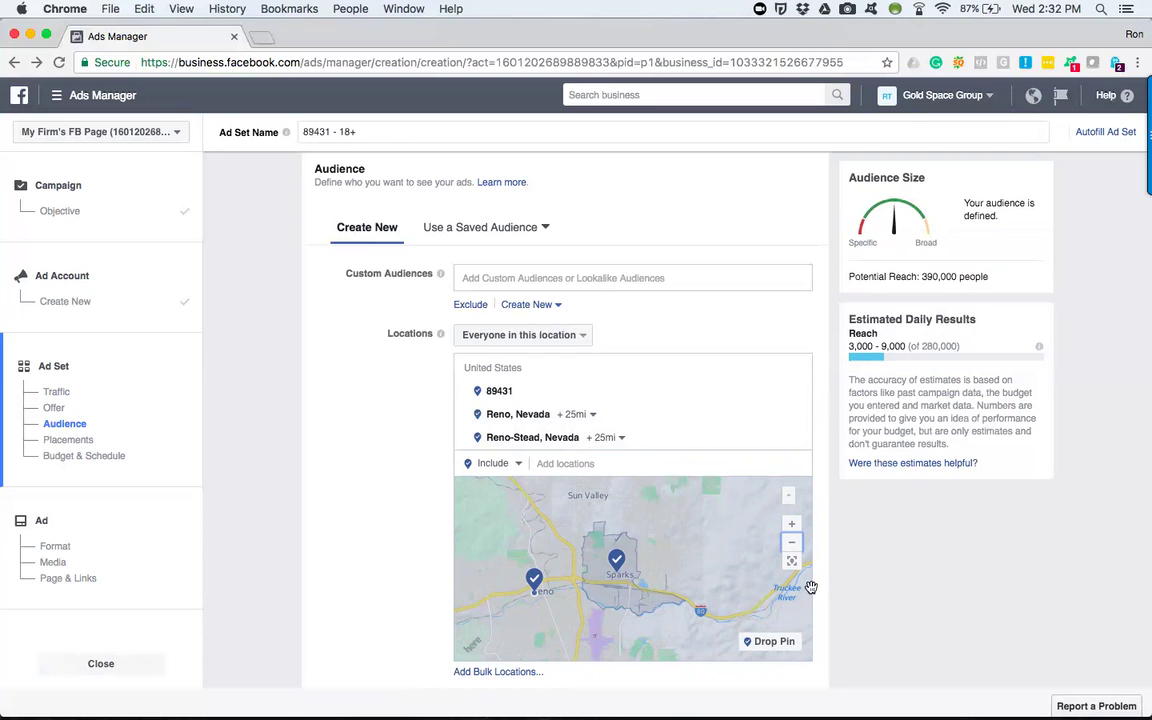
{"action": "left_click", "coordinate": [795, 548]}
{"action": "left_click", "coordinate": [795, 548]}
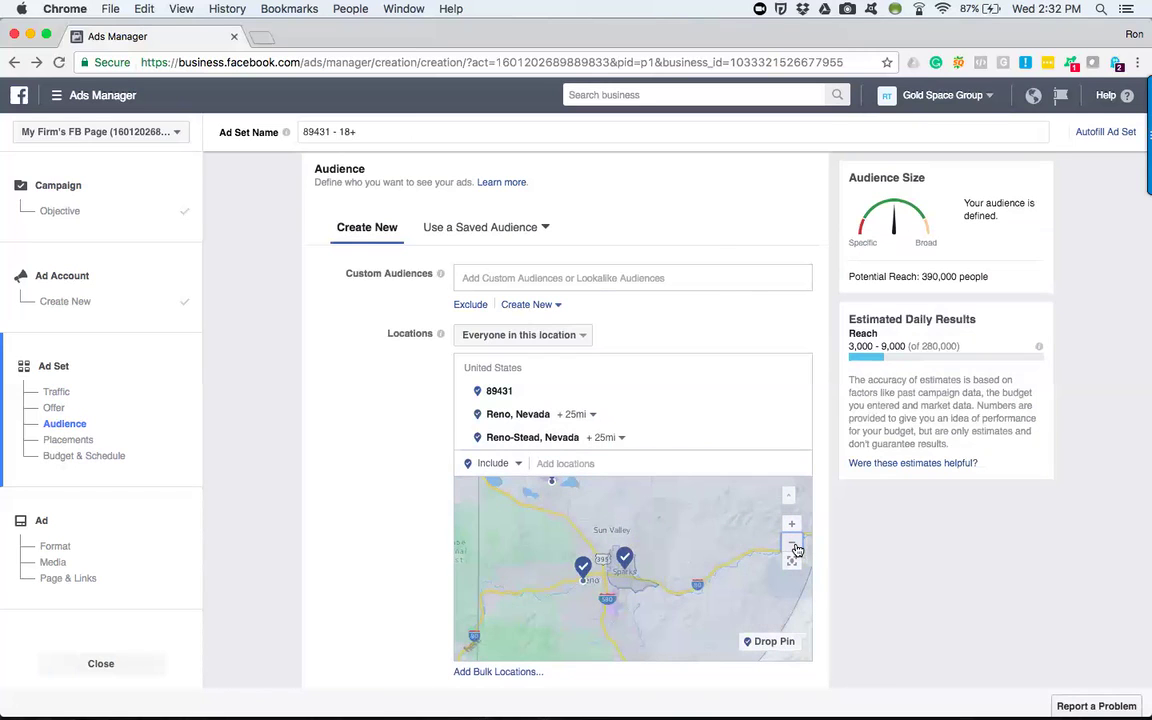
{"action": "left_click", "coordinate": [777, 395]}
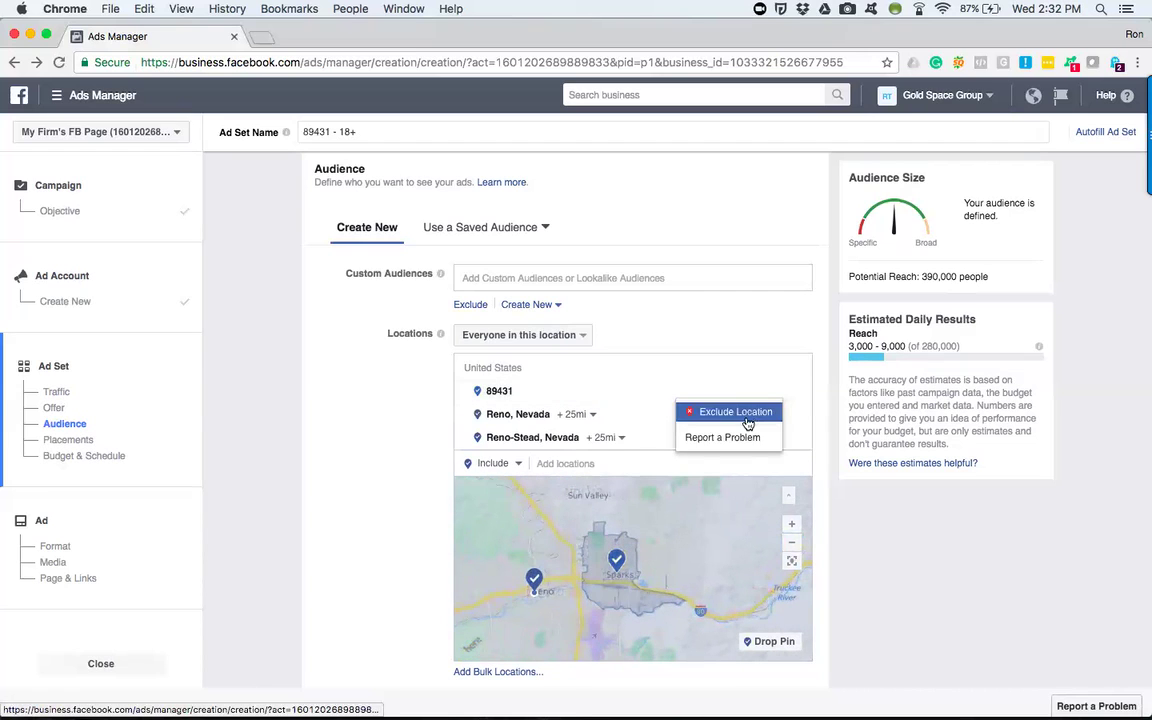
{"action": "left_click", "coordinate": [746, 418]}
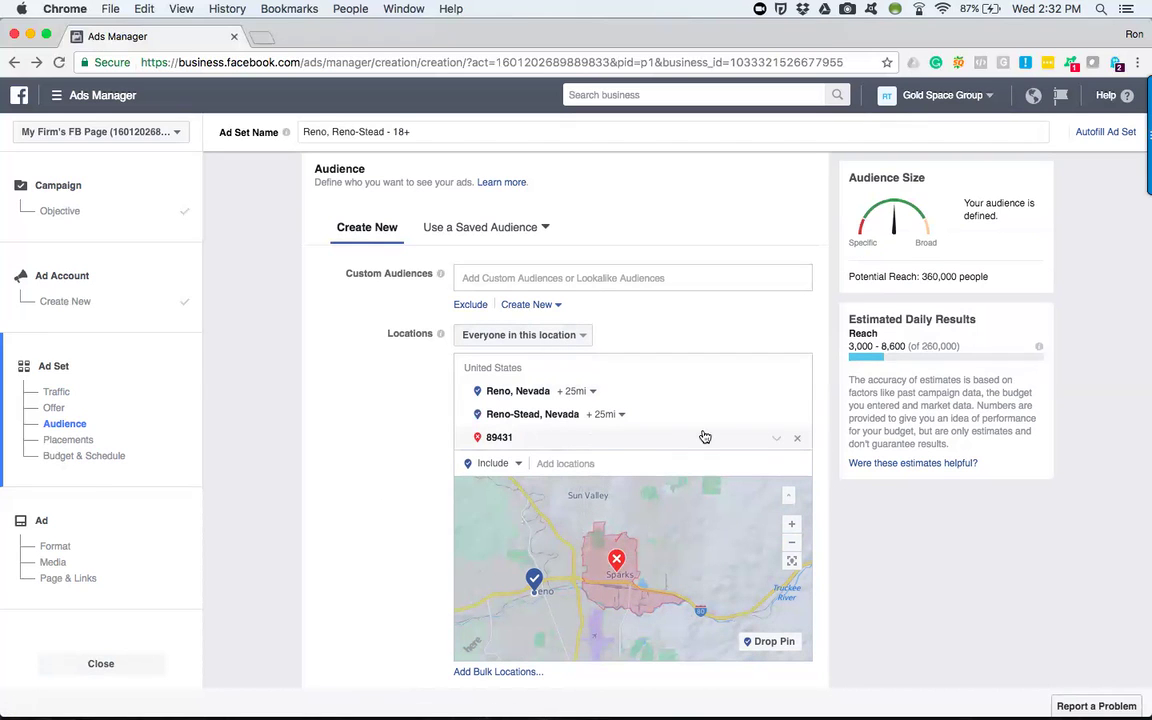
Step: Remove Reno-Stead, Nevada and the excluded ZIP code 89431 from the audience's locations
{"action": "left_click", "coordinate": [797, 416]}
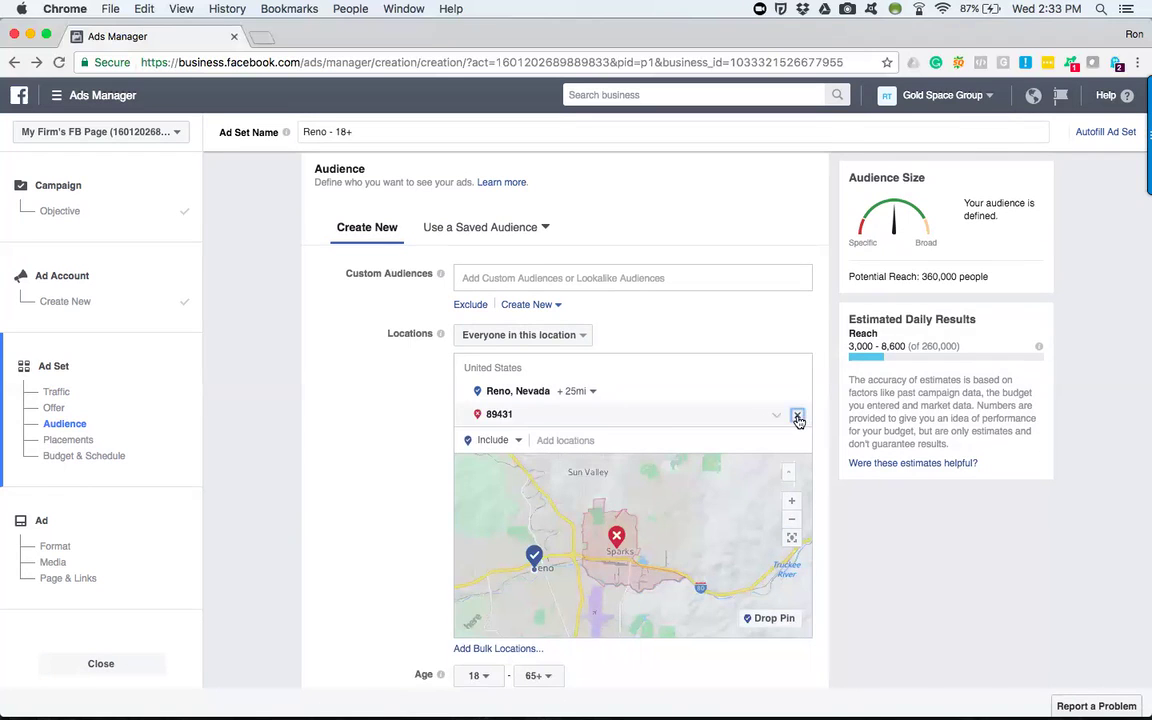
{"action": "left_click", "coordinate": [798, 418]}
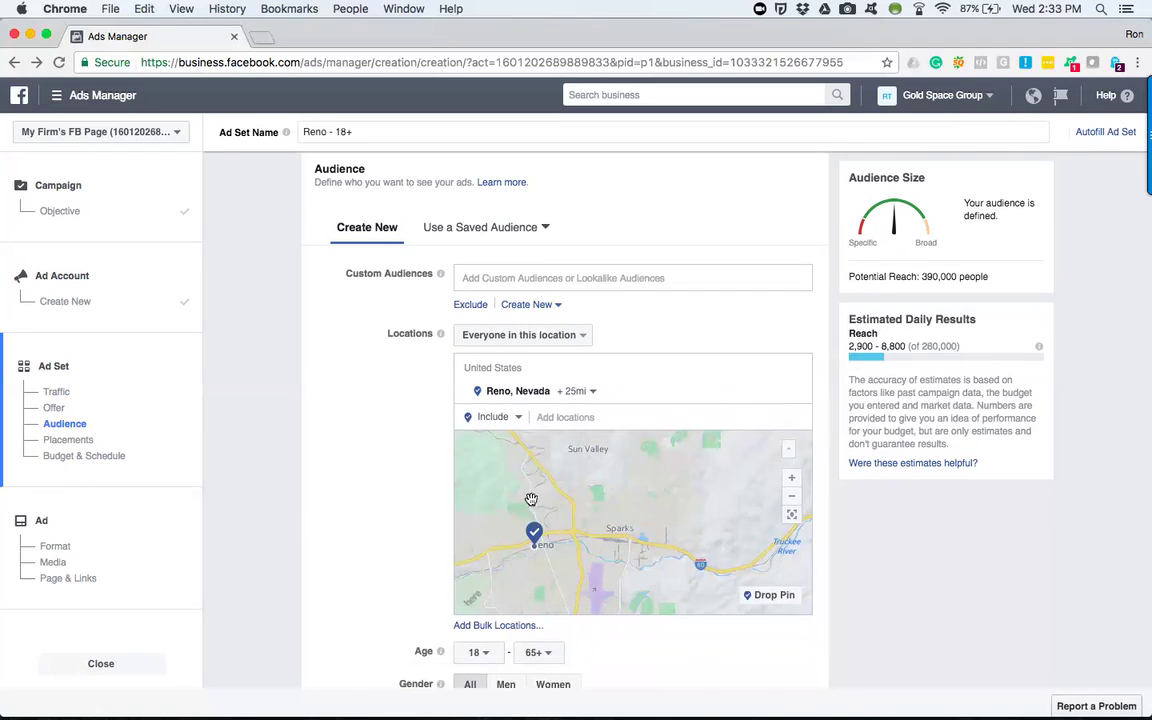
Step: Limit the location targeting to people who live in this location
{"action": "left_click", "coordinate": [791, 496]}
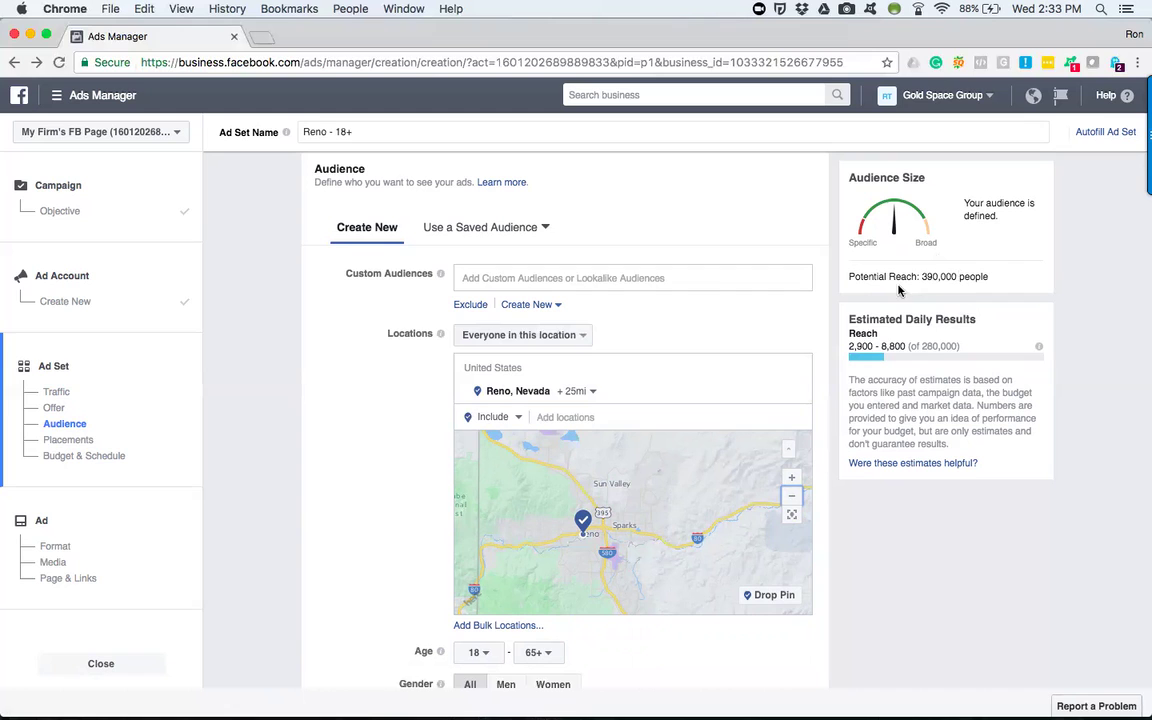
{"action": "left_click", "coordinate": [577, 335]}
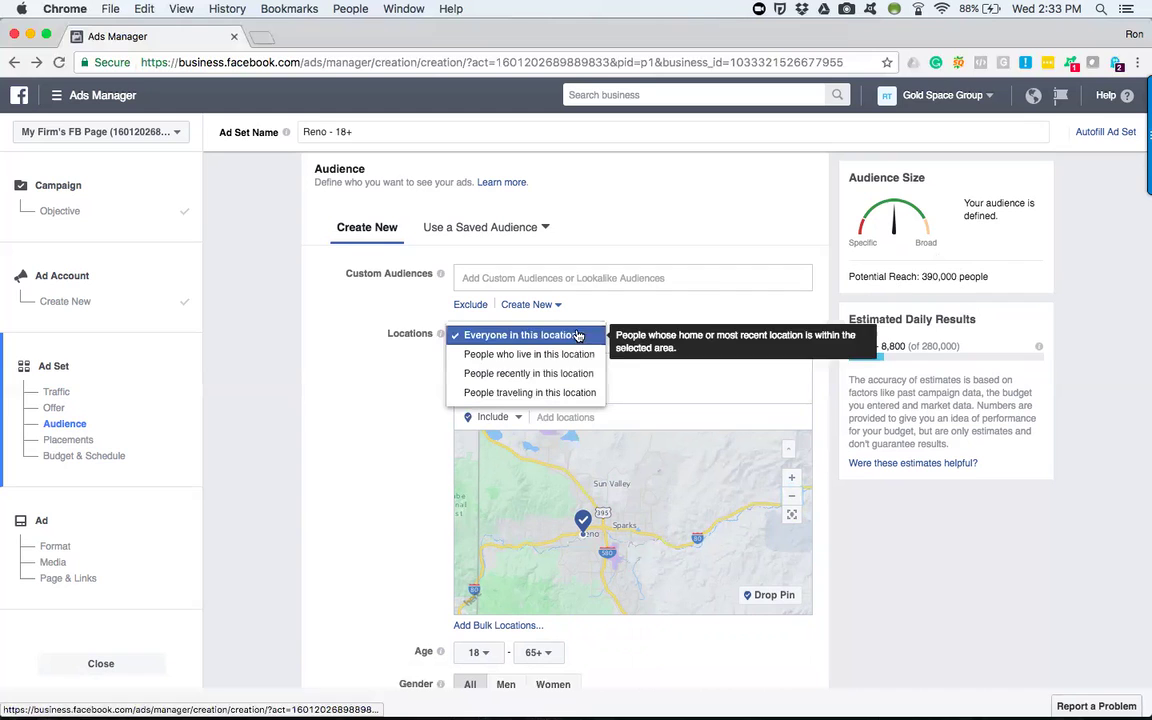
{"action": "left_click", "coordinate": [531, 358]}
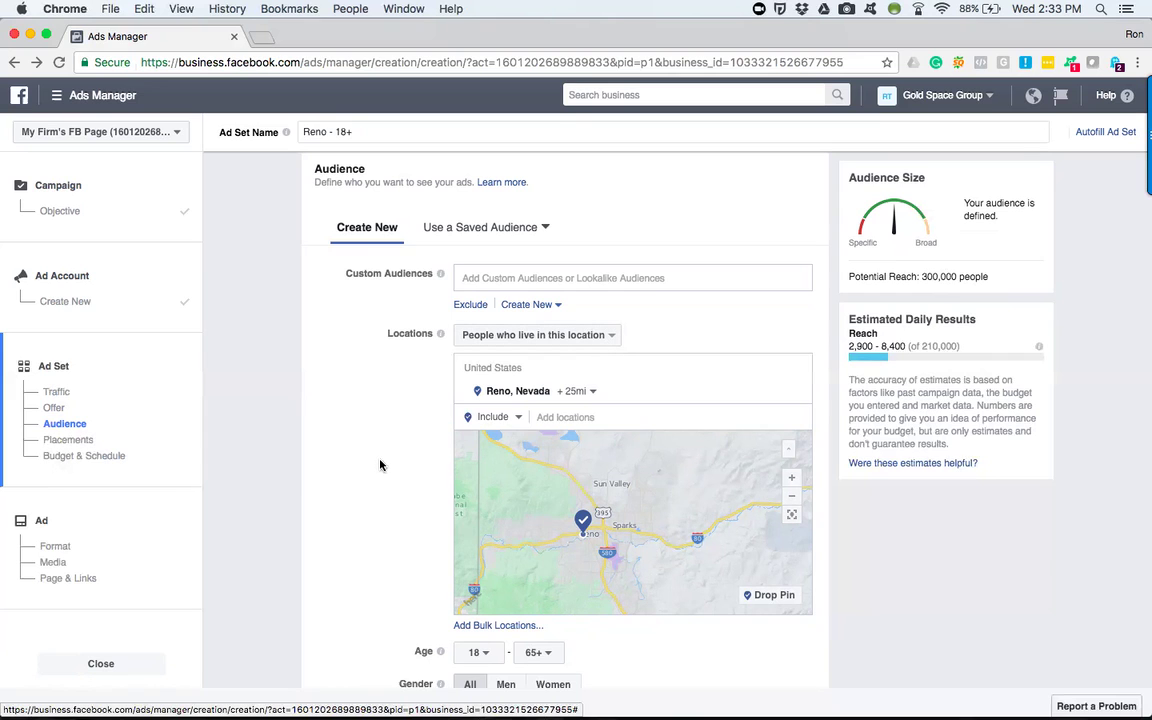
Step: Try a 10-mile radius around Reno, Nevada, and widen it to 50 miles
{"action": "left_click", "coordinate": [586, 391]}
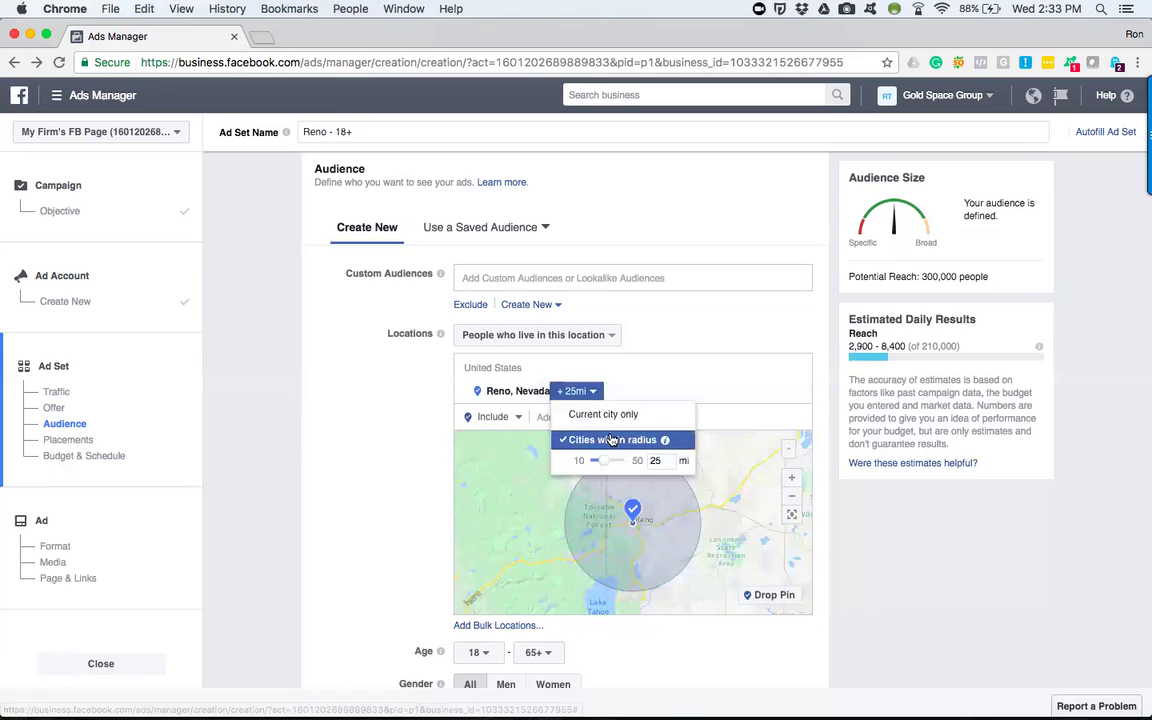
{"action": "left_click_drag", "start_coordinate": [603, 460], "coordinate": [576, 460]}
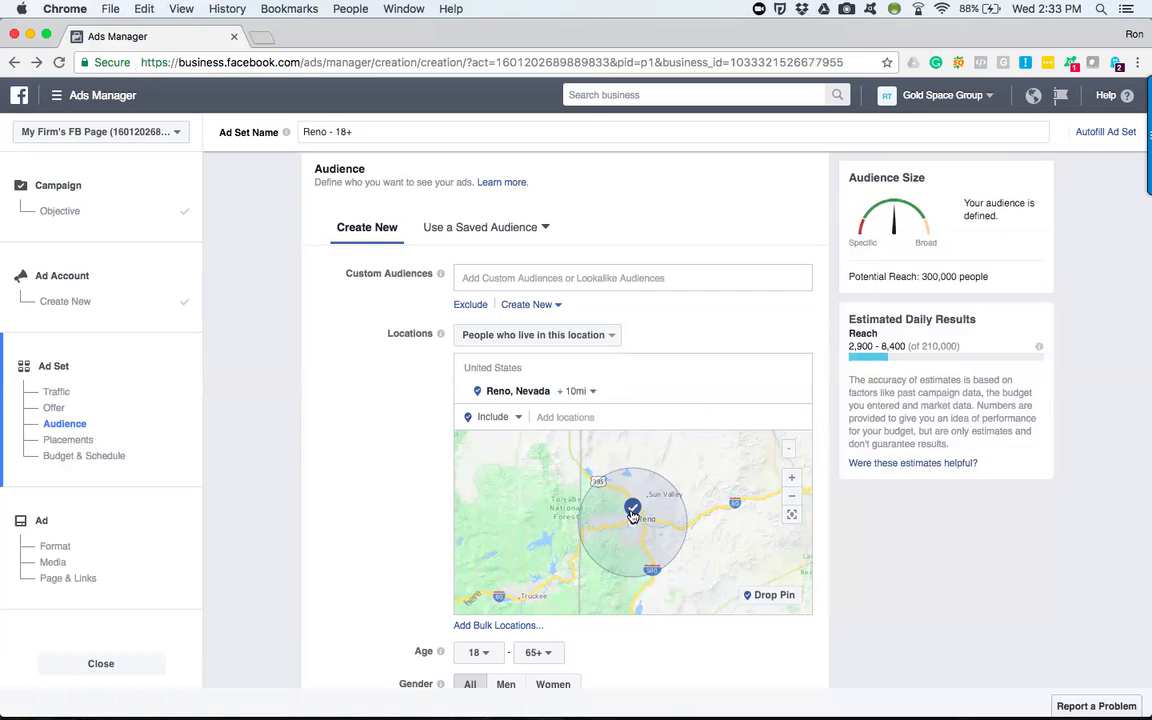
{"action": "left_click", "coordinate": [588, 392]}
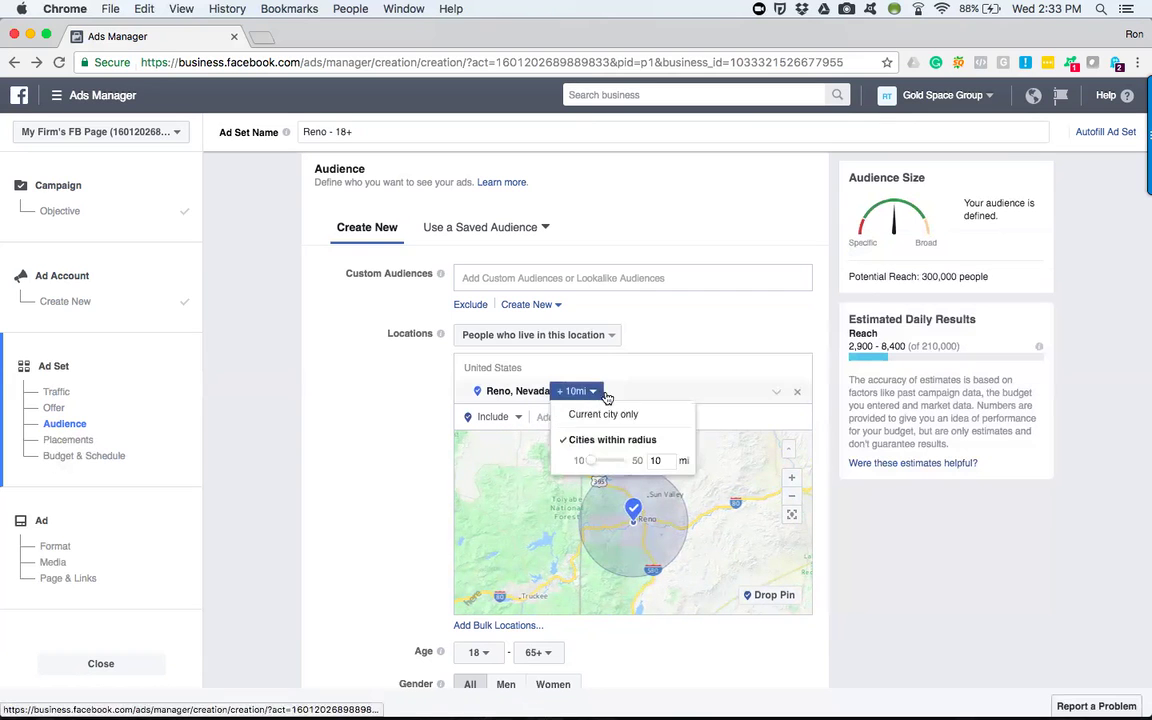
{"action": "double_click", "coordinate": [658, 460]}
{"action": "type", "text": "50"}
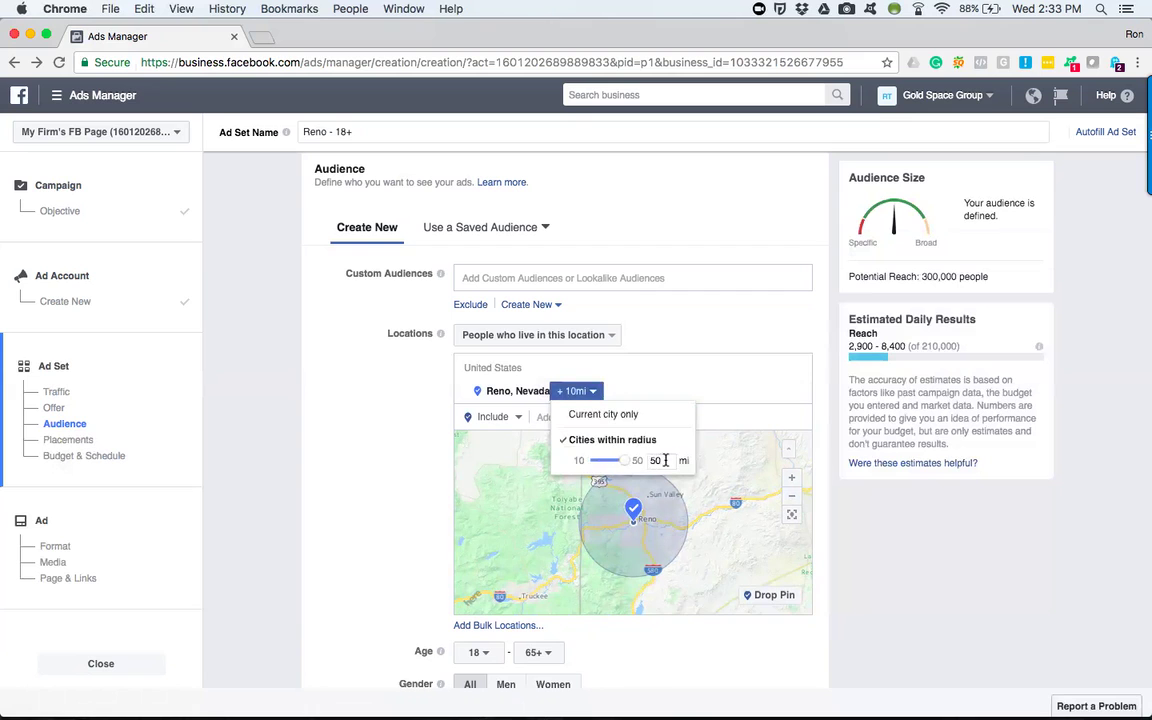
{"action": "key", "text": "Return"}
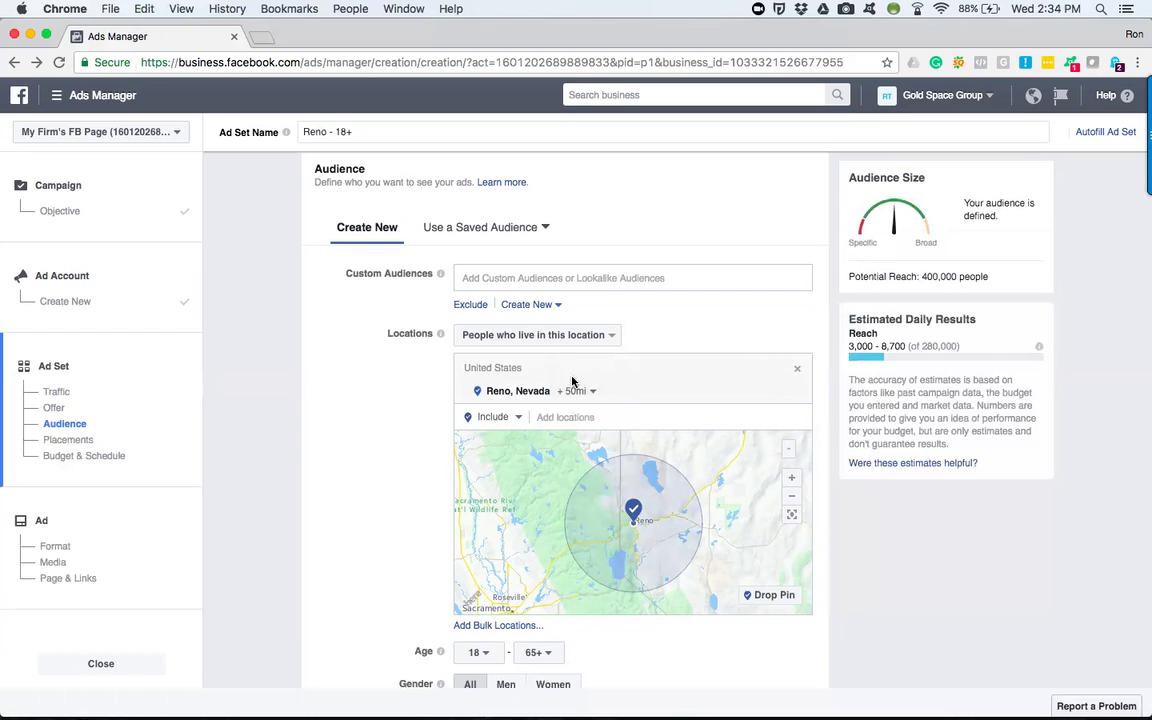
Step: Add the ZIP code 89431 in Sparks, Nevada to the audience's locations and set it as excluded
{"action": "left_click", "coordinate": [577, 391]}
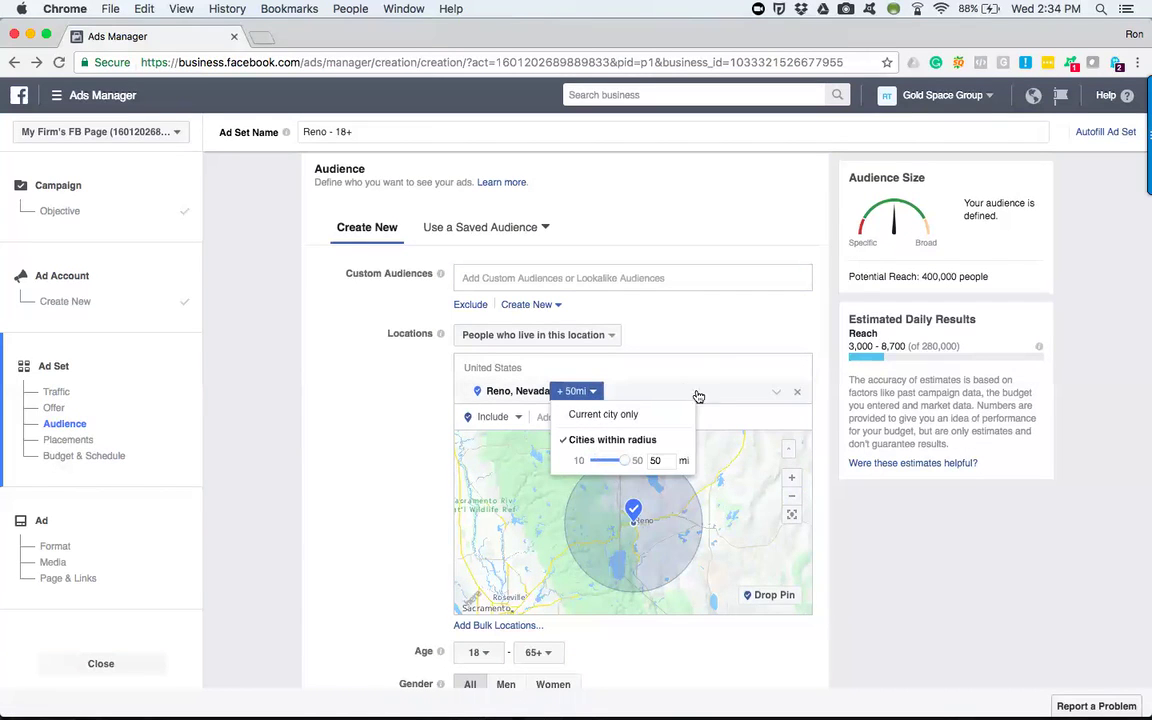
{"action": "left_click", "coordinate": [724, 413]}
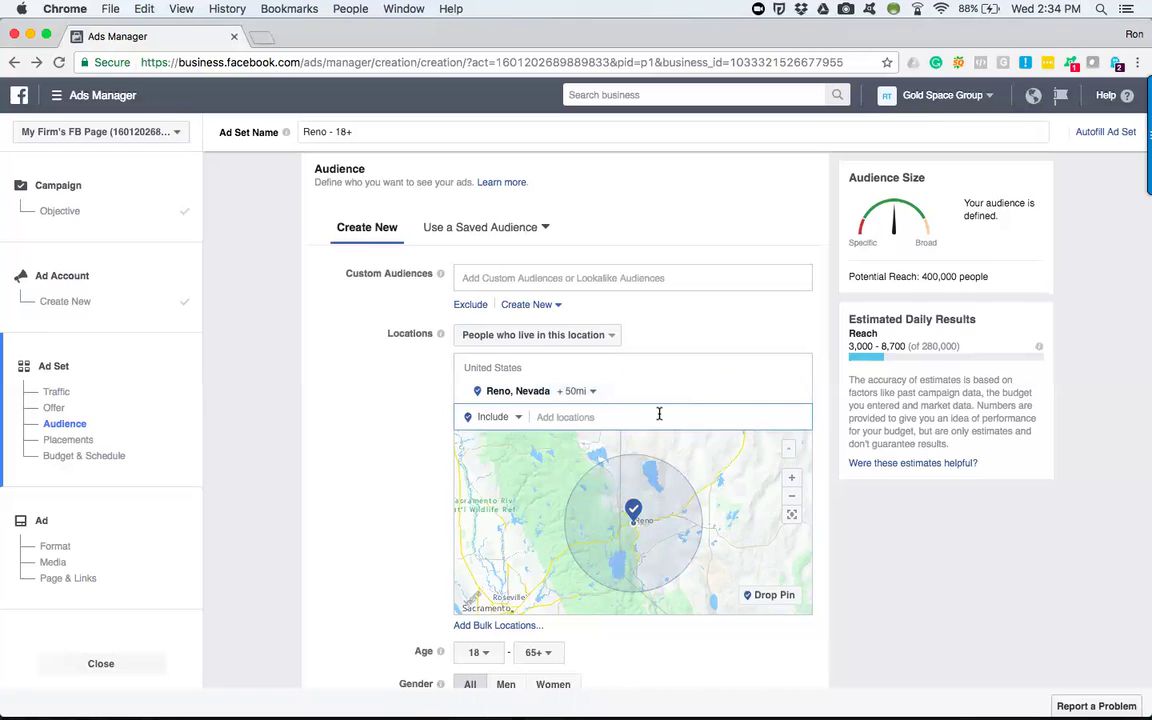
{"action": "type", "text": "89431"}
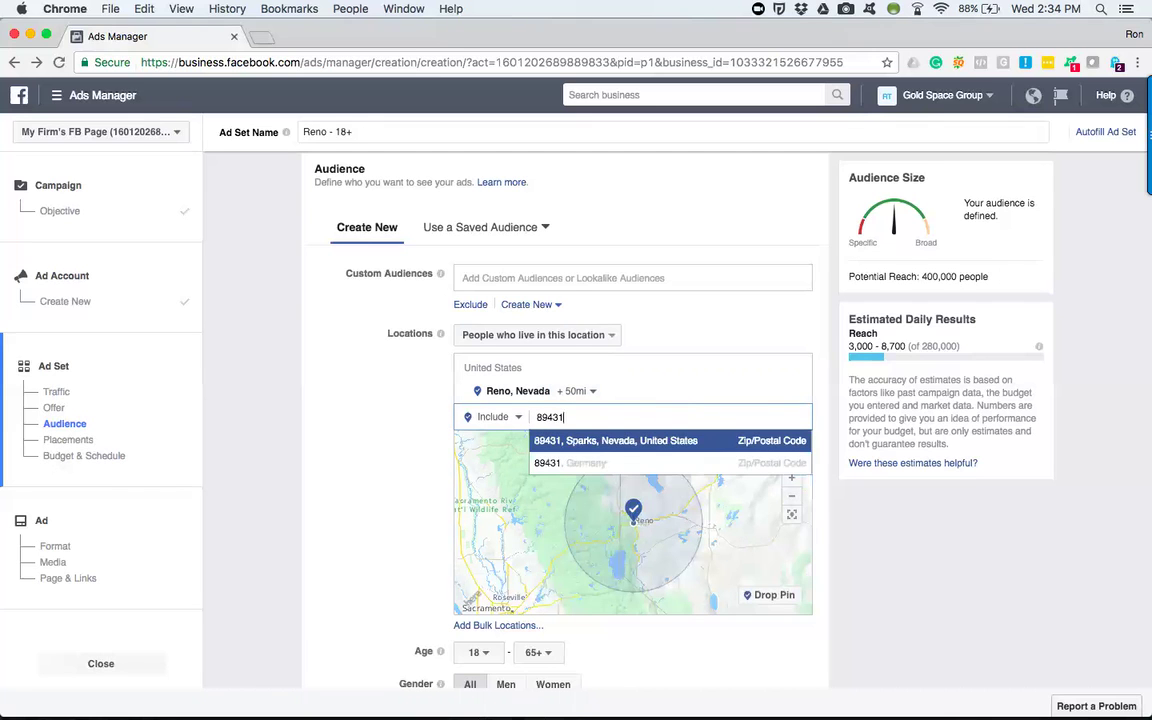
{"action": "left_click", "coordinate": [628, 441]}
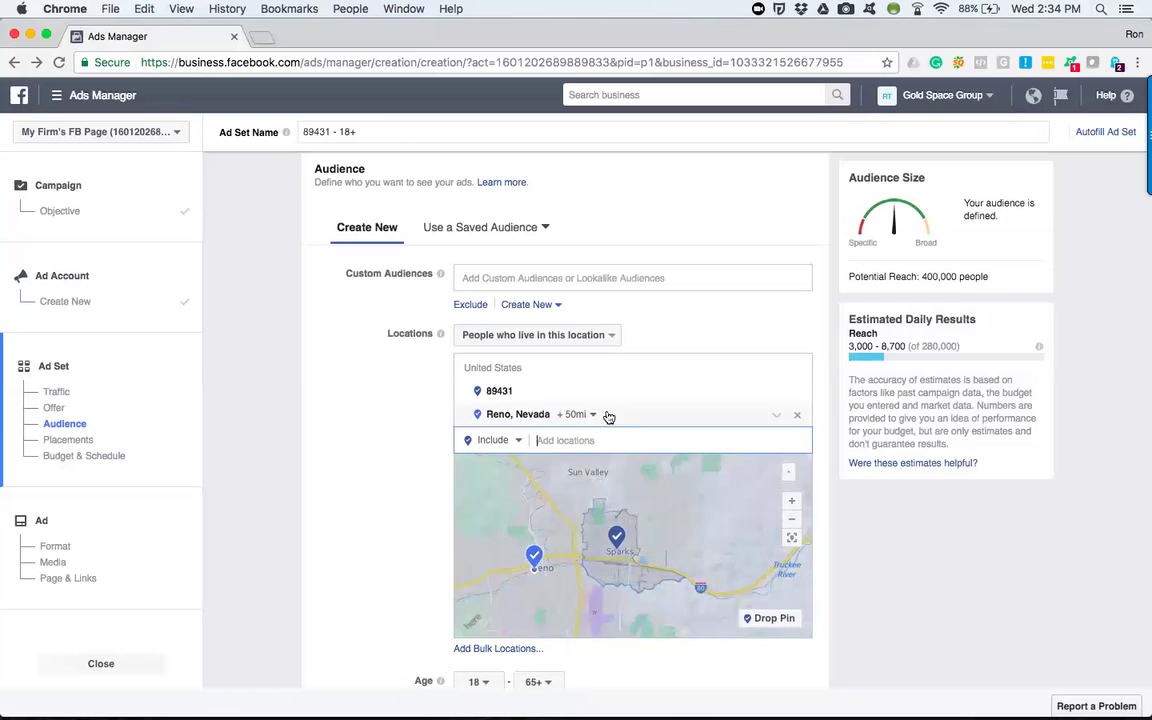
{"action": "left_click", "coordinate": [777, 392]}
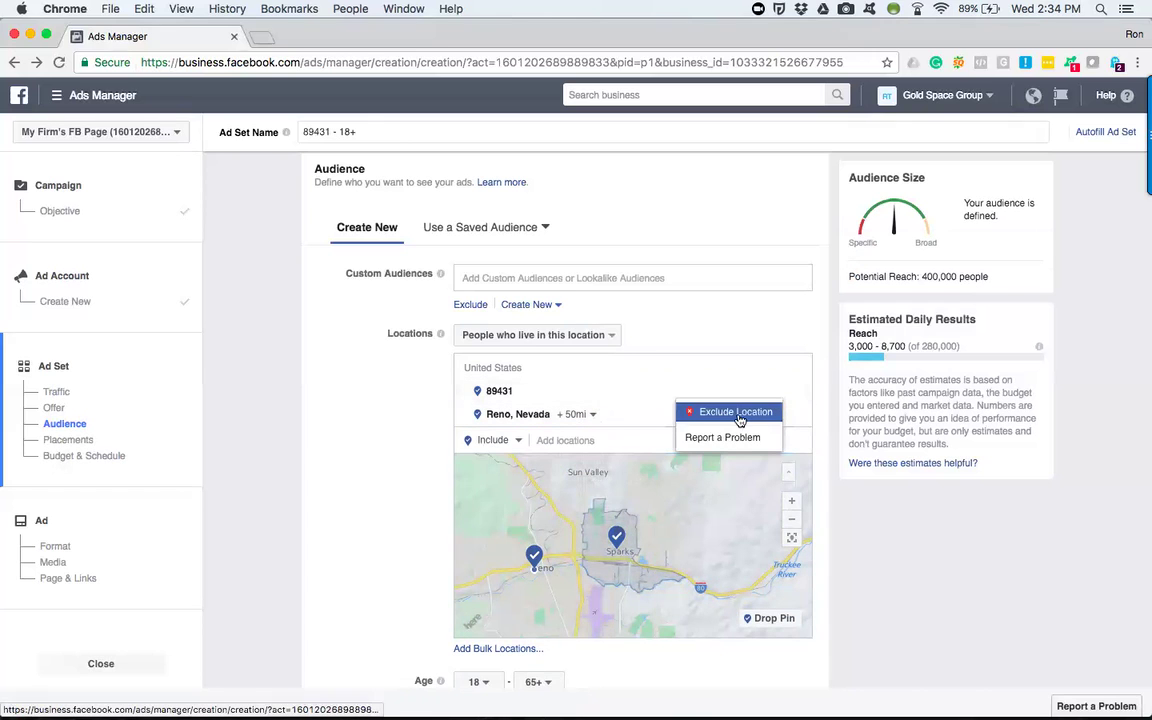
{"action": "left_click", "coordinate": [739, 418]}
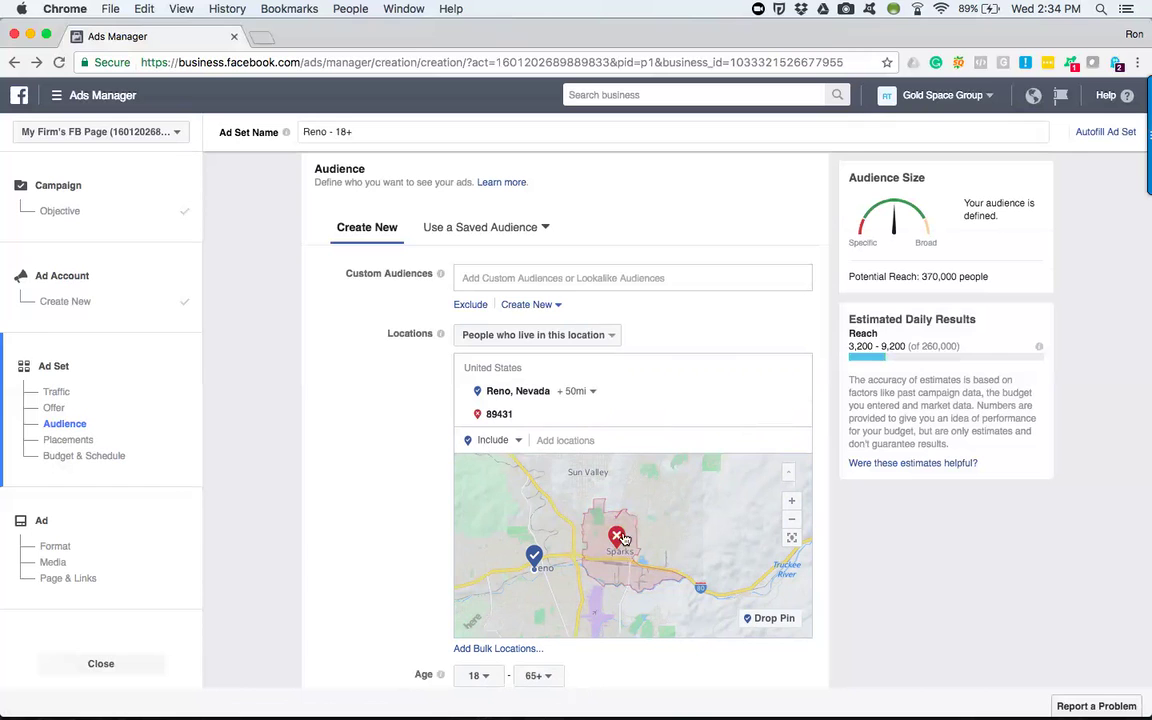
Step: Set the radius around Reno, Nevada to 10 miles
{"action": "left_click", "coordinate": [795, 523]}
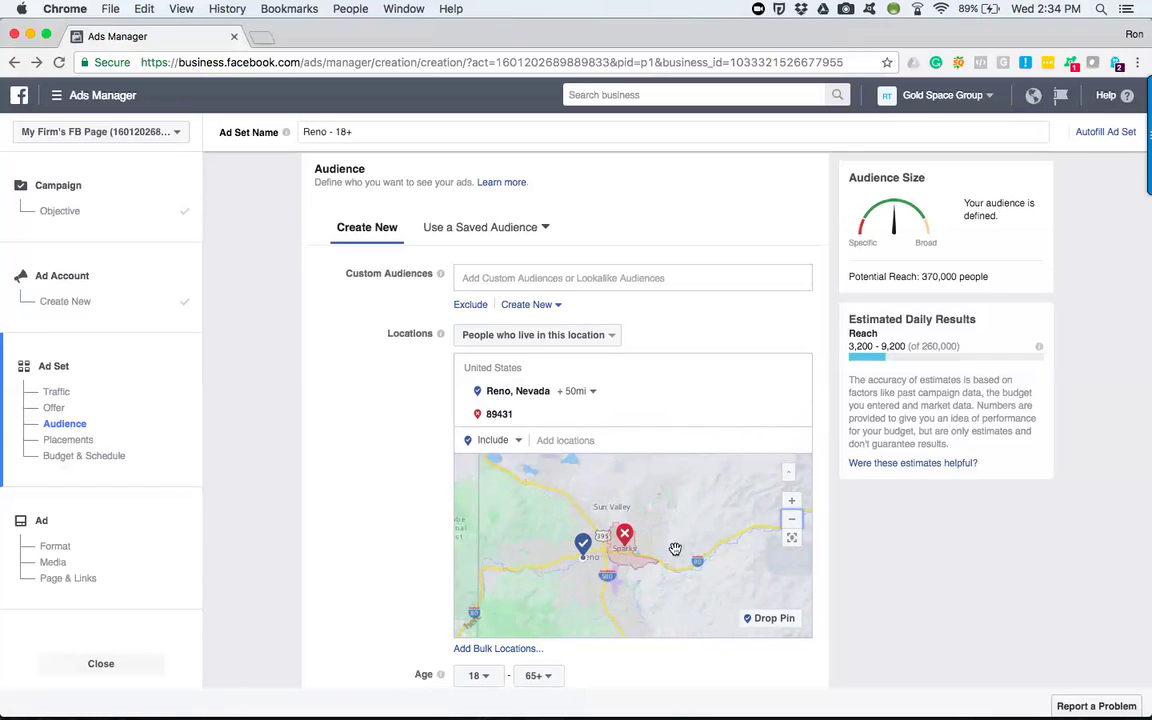
{"action": "left_click", "coordinate": [793, 524]}
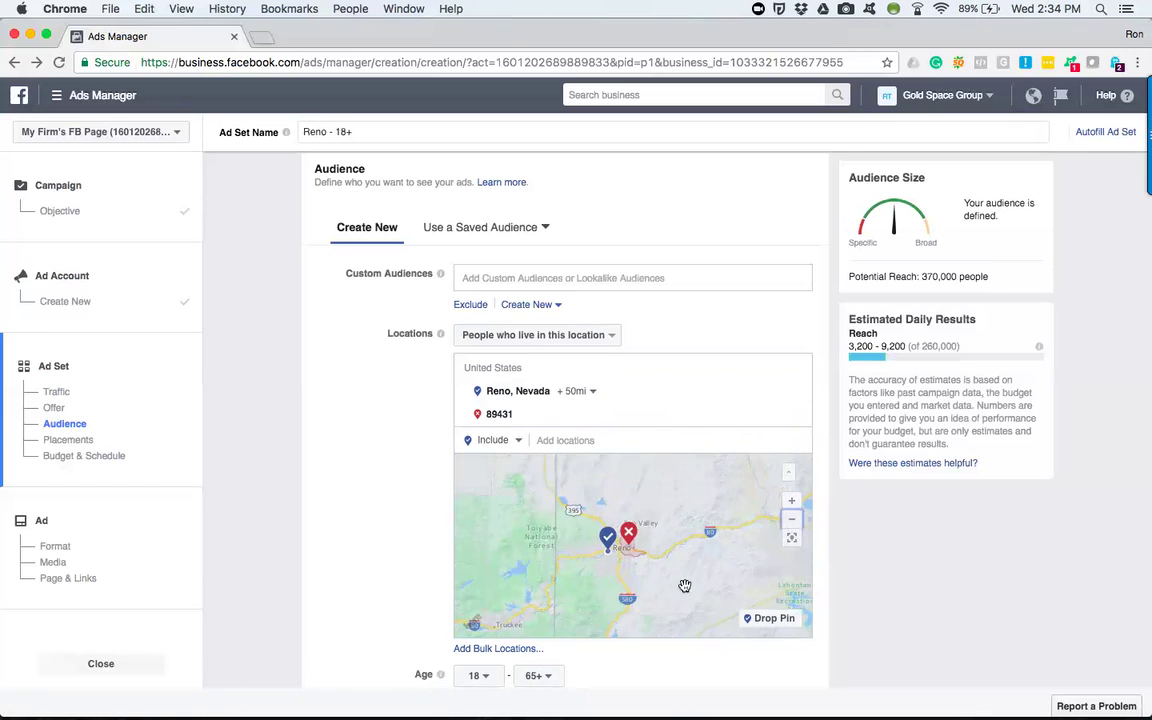
{"action": "left_click", "coordinate": [594, 392]}
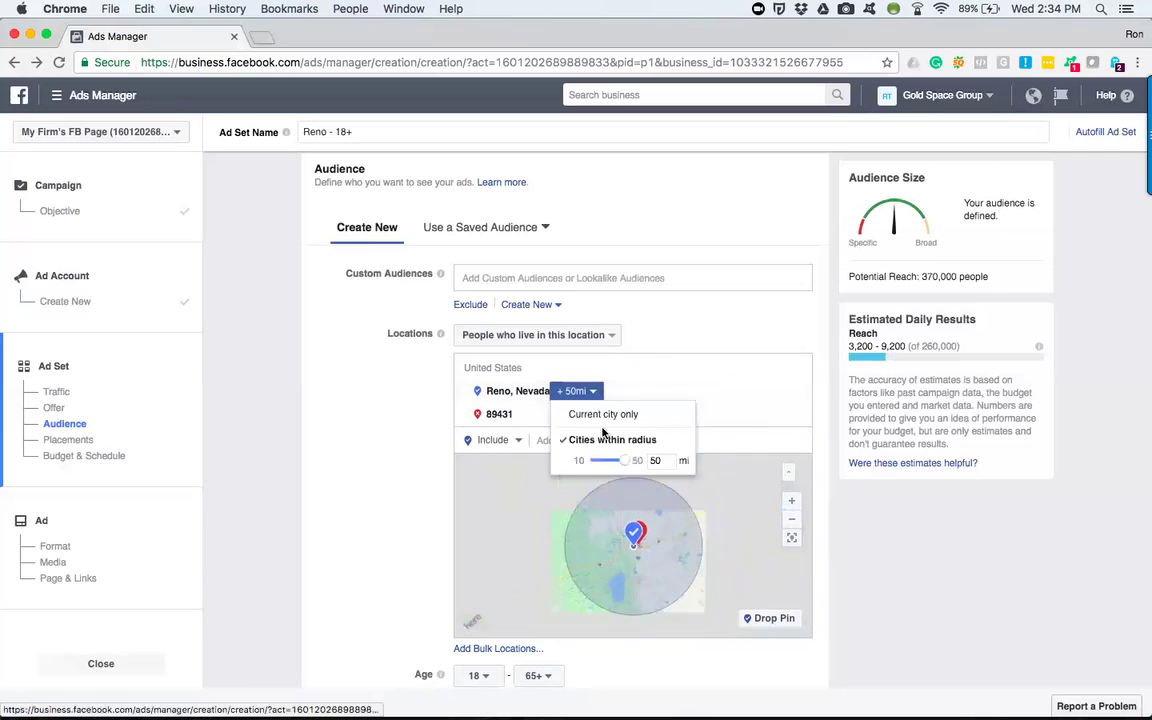
{"action": "left_click_drag", "start_coordinate": [624, 468], "coordinate": [590, 462]}
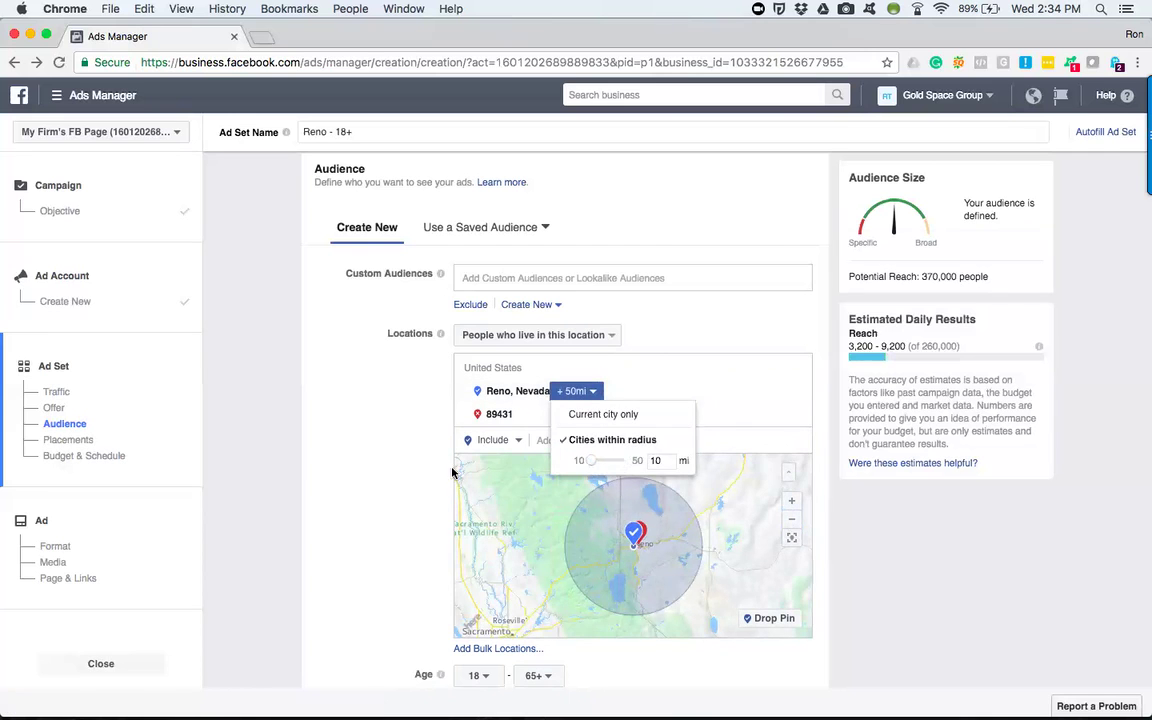
{"action": "left_click", "coordinate": [410, 428]}
Step: Set the audience's age range to 35–45
{"action": "scroll", "coordinate": [407, 474], "scroll_direction": "down", "scroll_amount": 5}
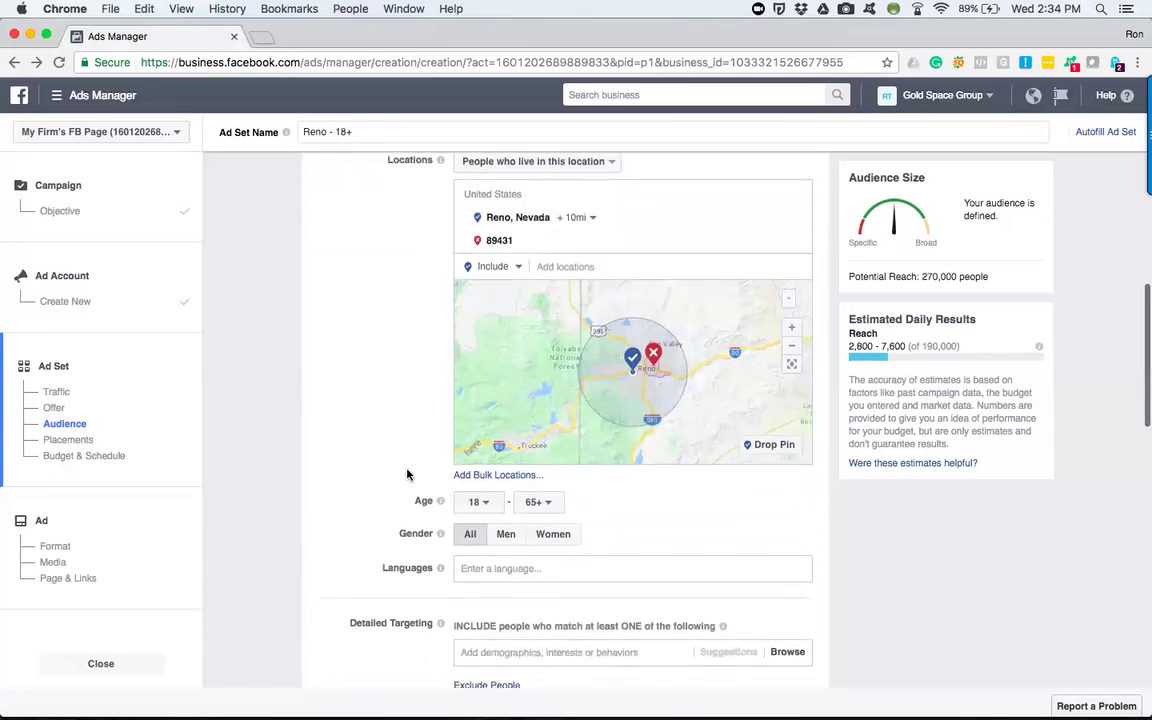
{"action": "scroll", "coordinate": [407, 474], "scroll_direction": "up", "scroll_amount": 1}
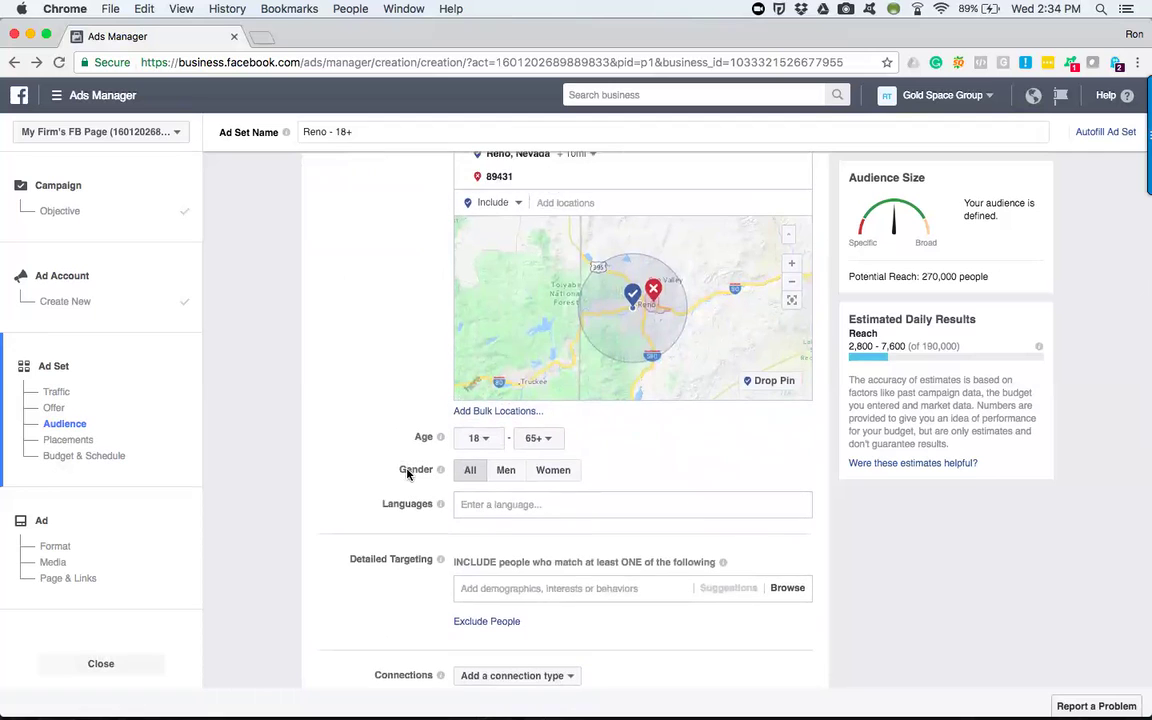
{"action": "left_click", "coordinate": [492, 443]}
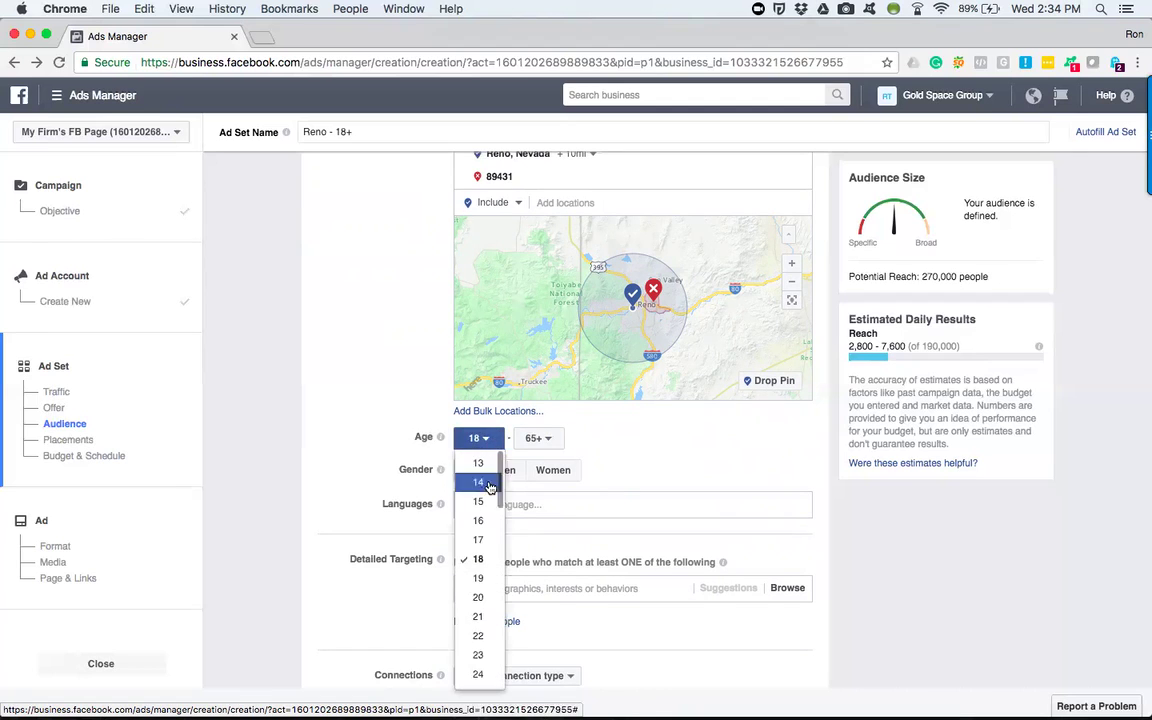
{"action": "scroll", "coordinate": [478, 514], "scroll_direction": "down", "scroll_amount": 5}
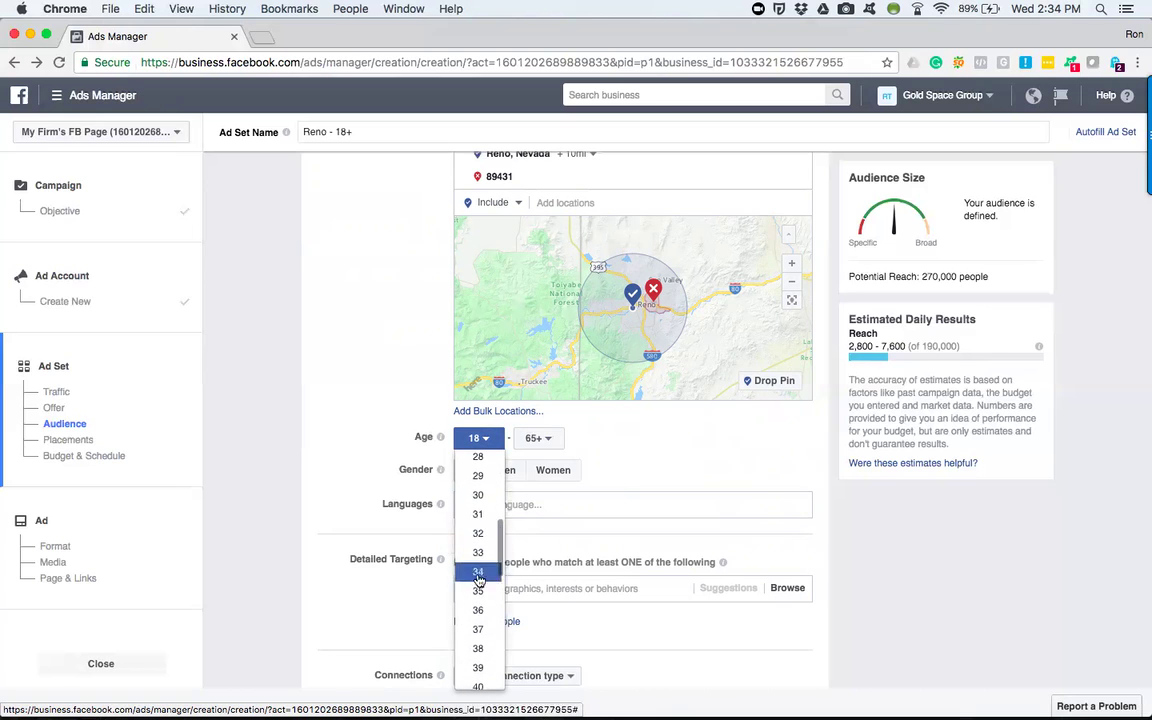
{"action": "left_click", "coordinate": [476, 589]}
{"action": "left_click", "coordinate": [545, 438]}
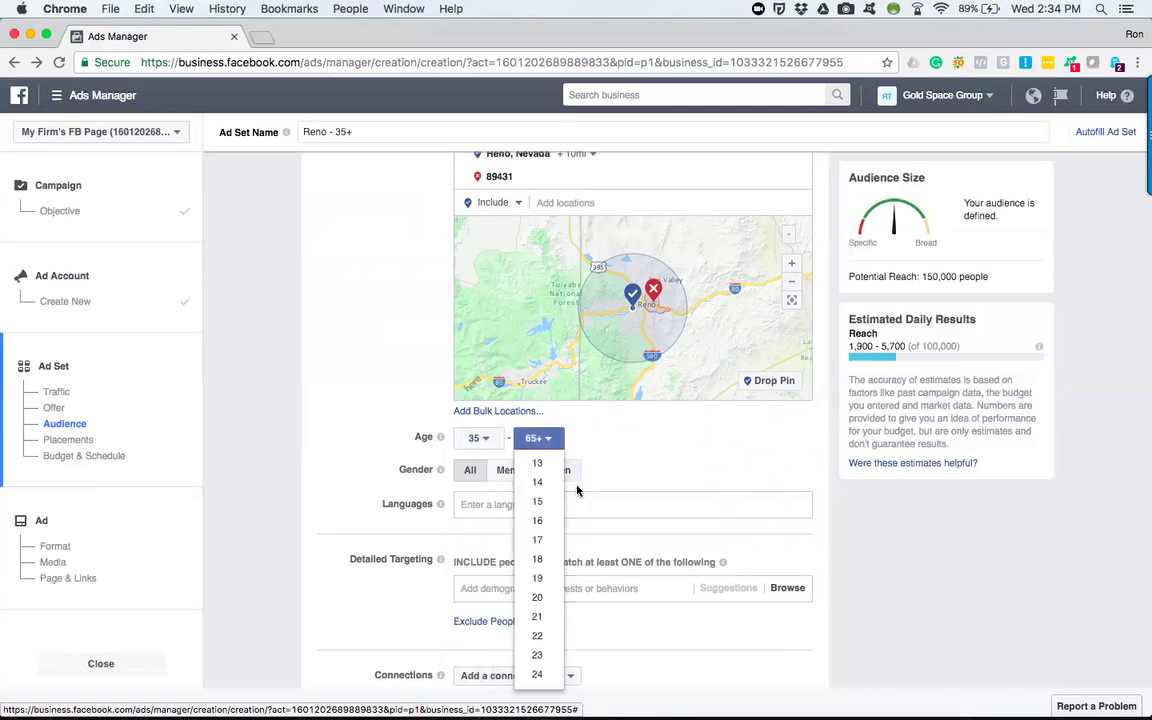
{"action": "scroll", "coordinate": [545, 538], "scroll_direction": "down", "scroll_amount": 8}
{"action": "scroll", "coordinate": [541, 537], "scroll_direction": "down", "scroll_amount": 3}
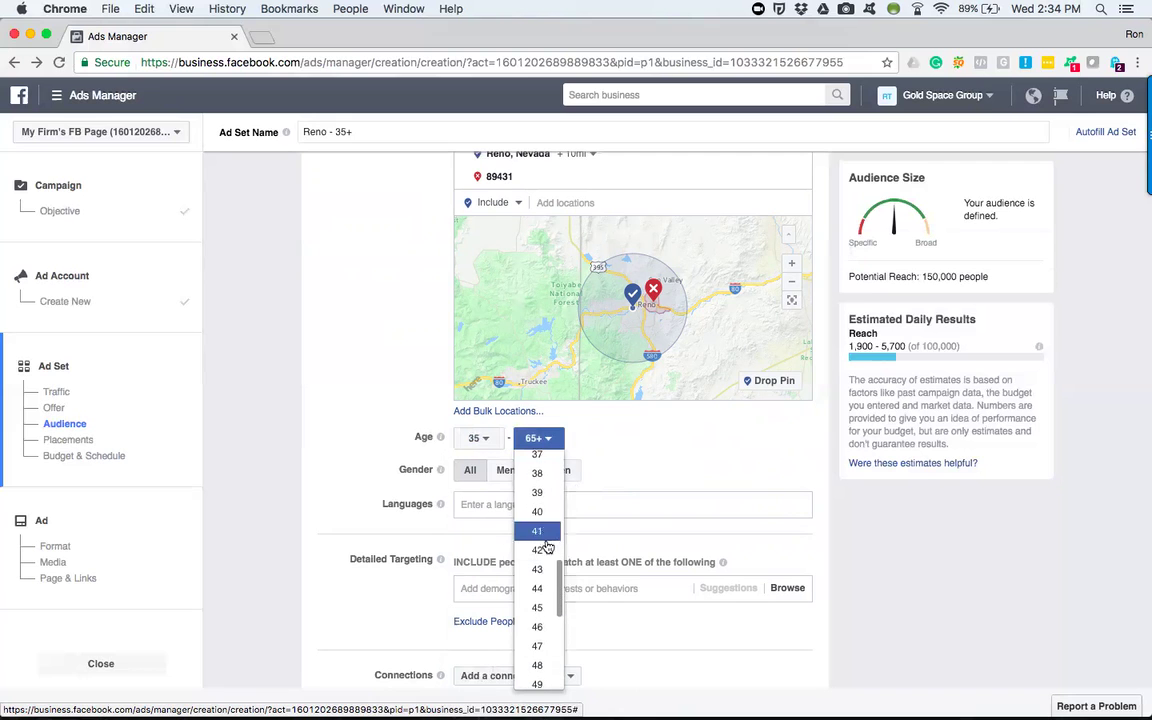
{"action": "left_click", "coordinate": [538, 609]}
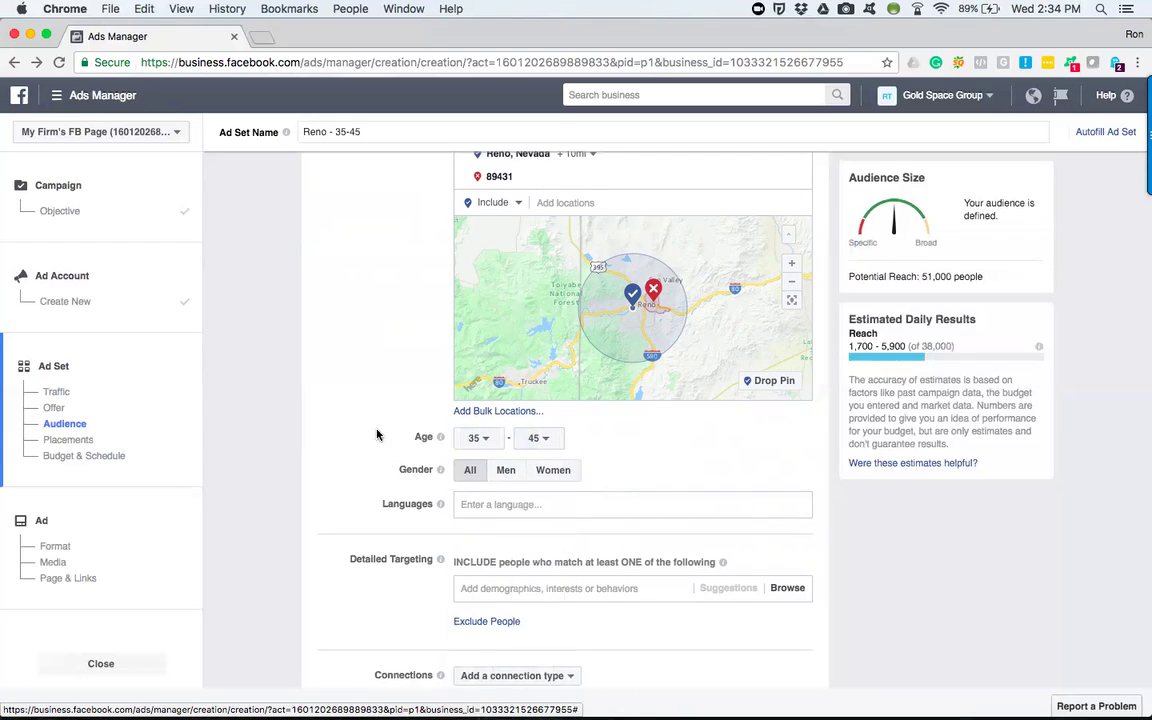
Step: Restrict the audience's gender to women and return to the location and age settings for review
{"action": "scroll", "coordinate": [540, 440], "scroll_direction": "down", "scroll_amount": 1}
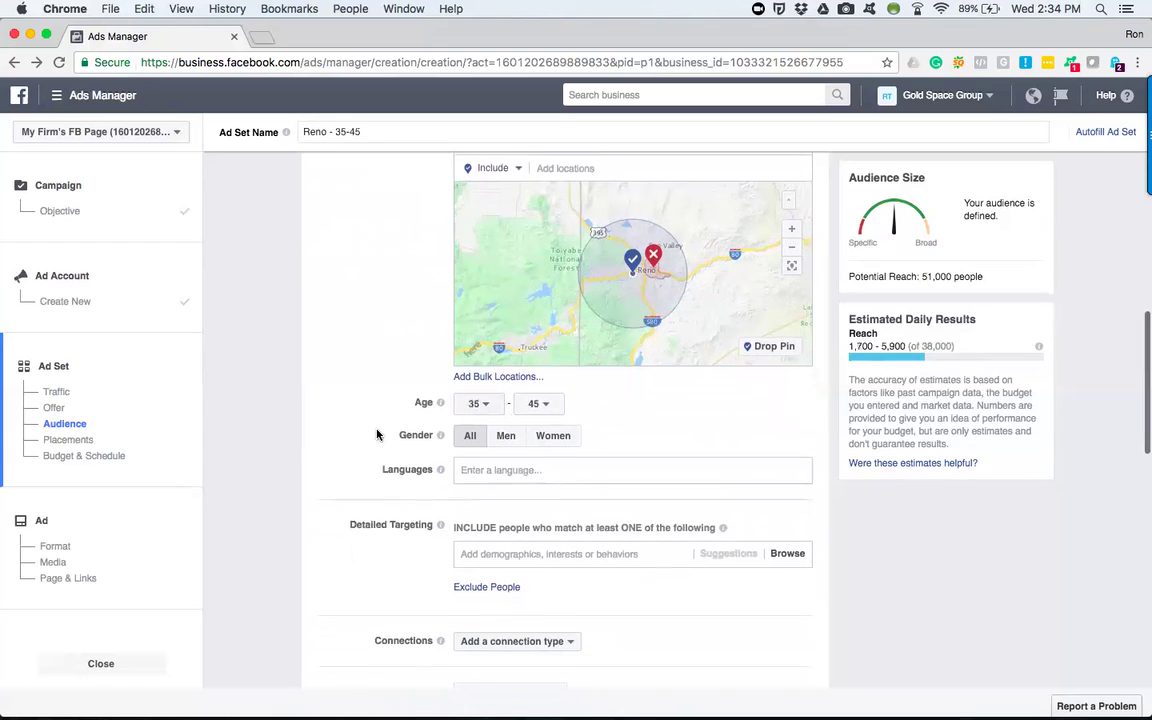
{"action": "left_click", "coordinate": [547, 433]}
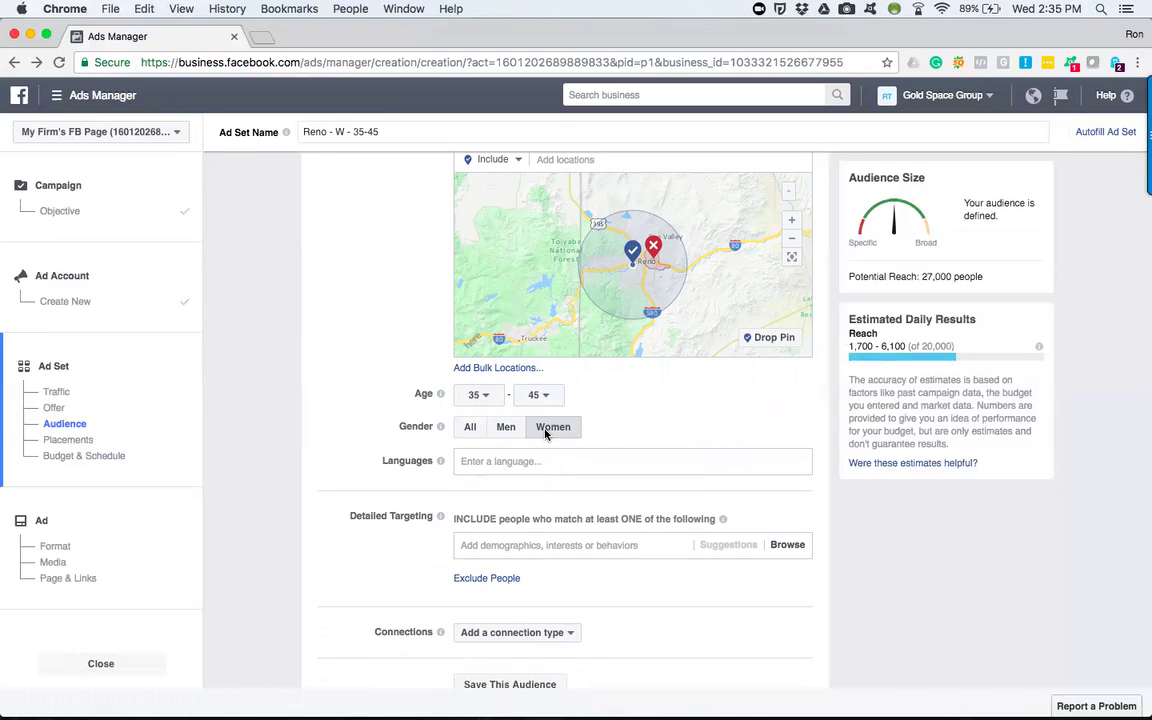
{"action": "scroll", "coordinate": [391, 322], "scroll_direction": "up", "scroll_amount": 2}
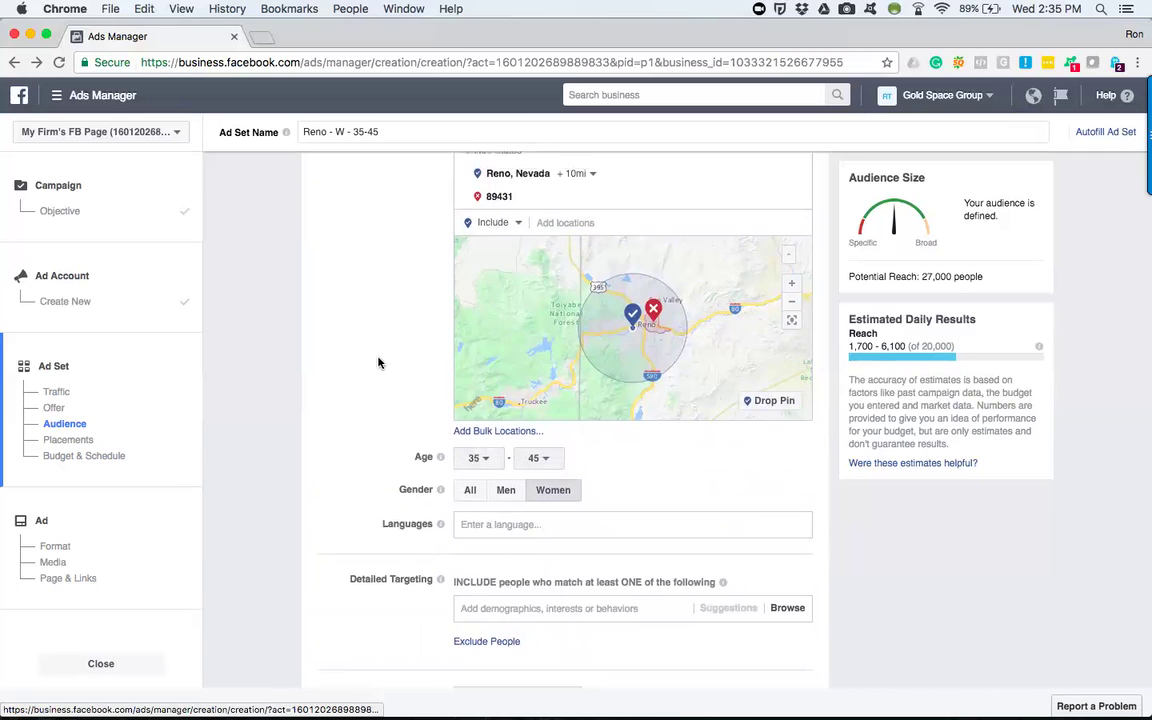
Step: Widen the radius around Reno, Nevada to 19 miles
{"action": "scroll", "coordinate": [378, 363], "scroll_direction": "up", "scroll_amount": 2}
{"action": "left_click", "coordinate": [592, 222]}
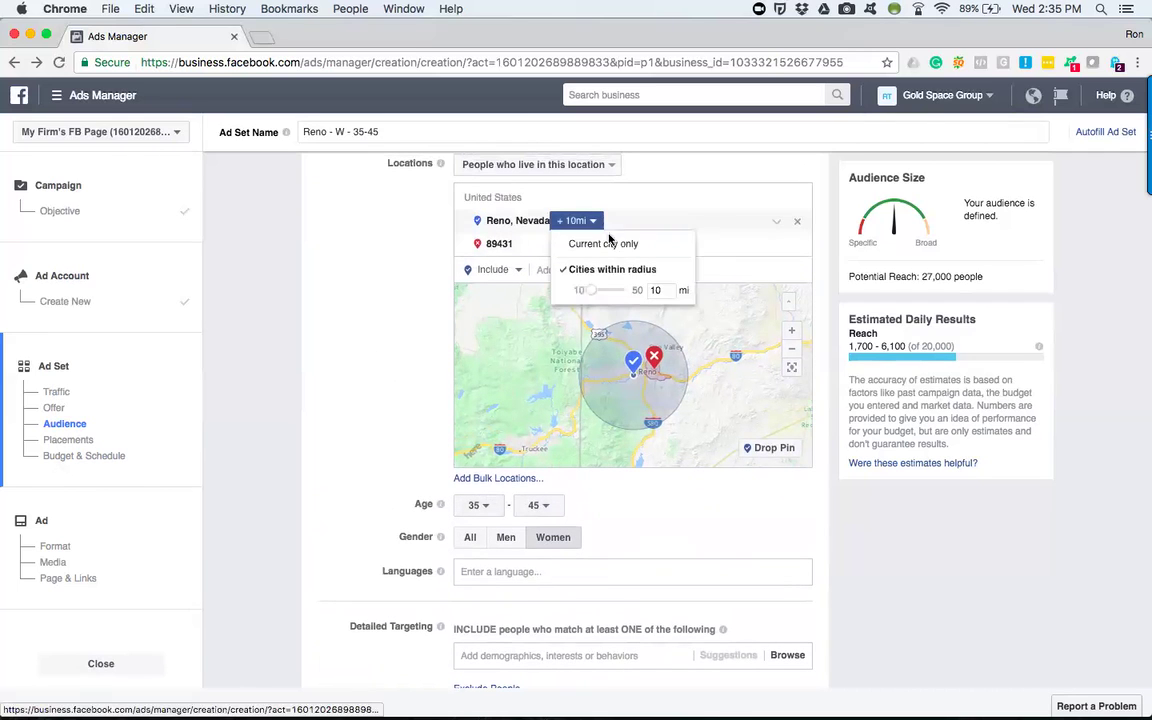
{"action": "left_click_drag", "start_coordinate": [594, 291], "coordinate": [601, 291]}
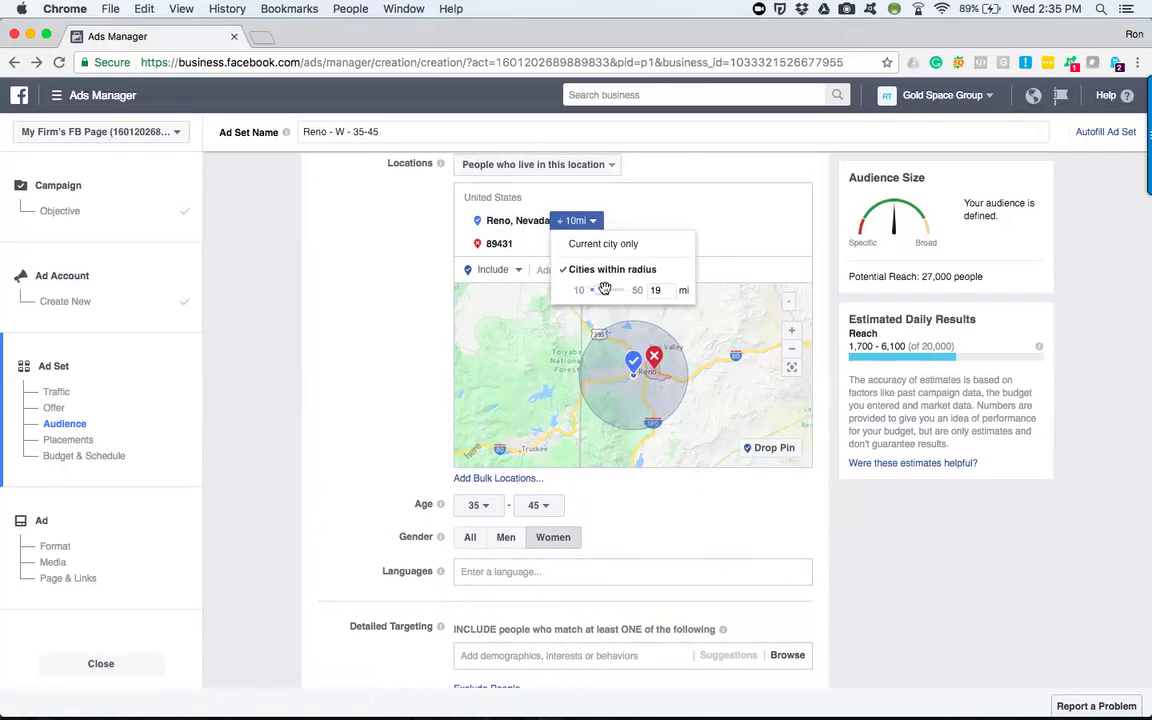
{"action": "left_click", "coordinate": [404, 314]}
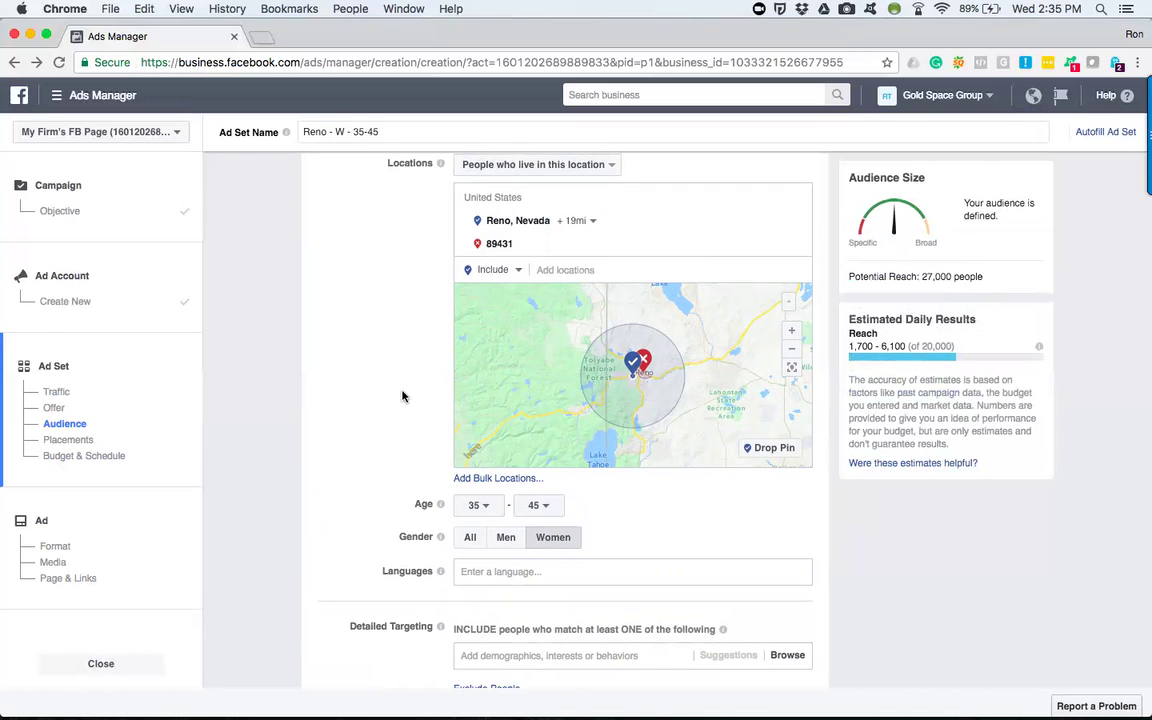
Step: Search the audience's language options for English and Spanish without adding either, and clear the entry
{"action": "scroll", "coordinate": [402, 397], "scroll_direction": "down", "scroll_amount": 1}
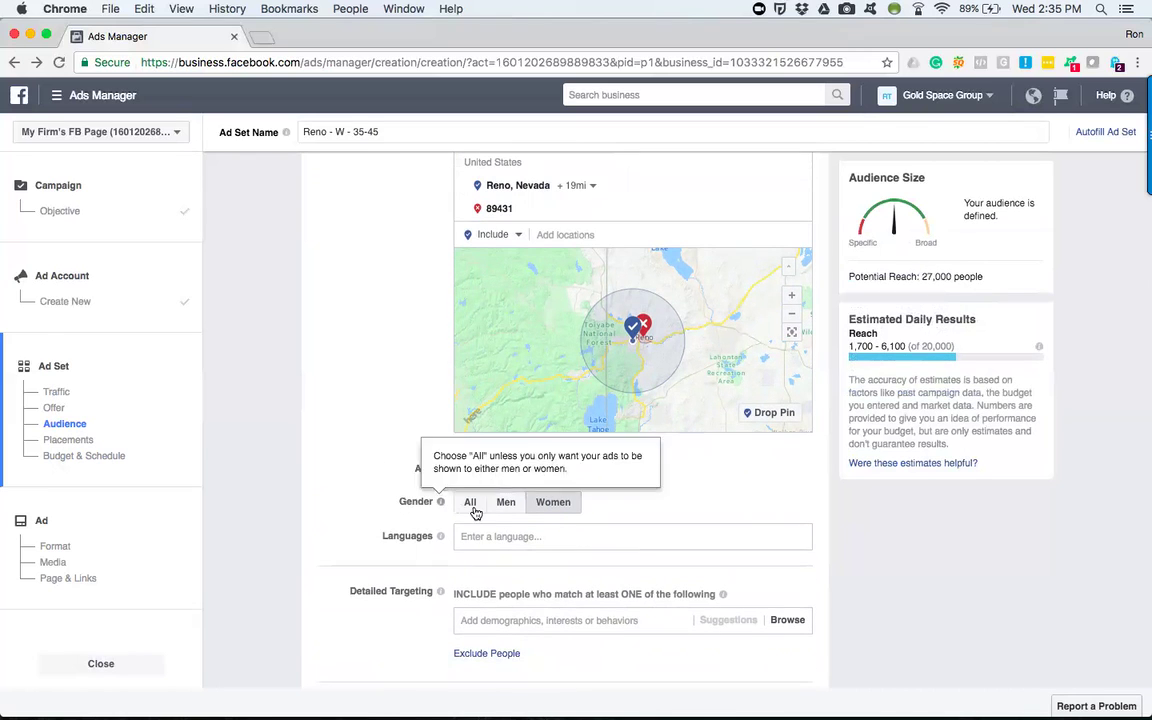
{"action": "left_click", "coordinate": [481, 538]}
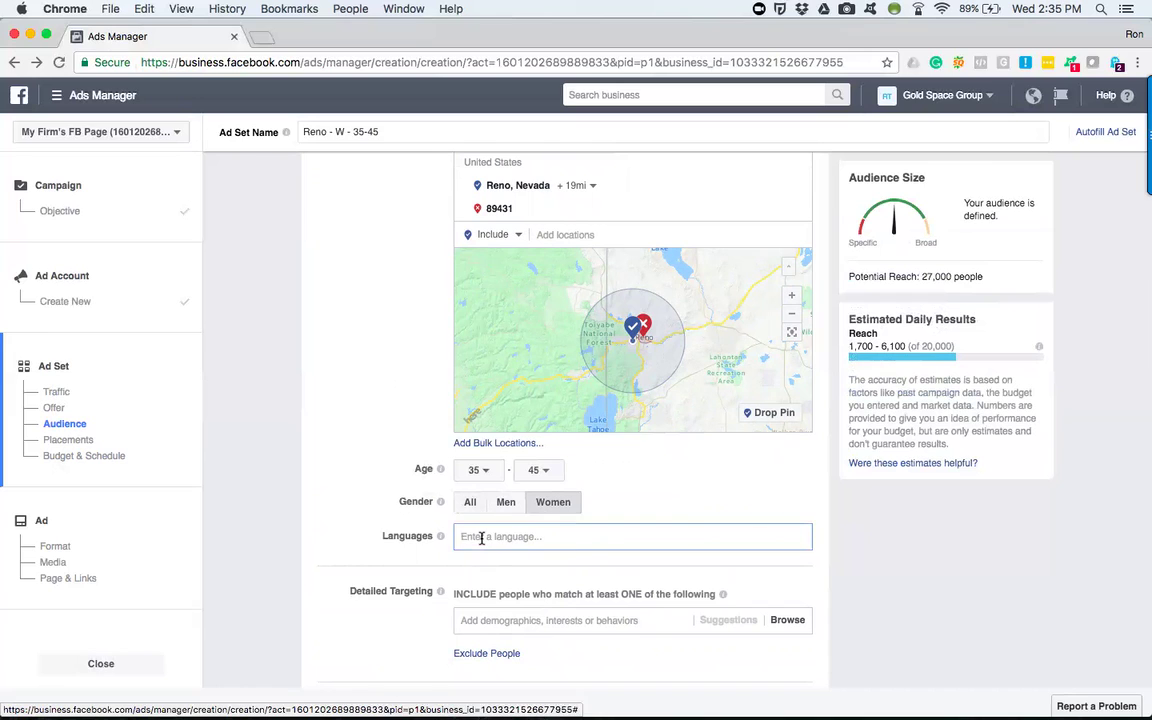
{"action": "type", "text": "engli"}
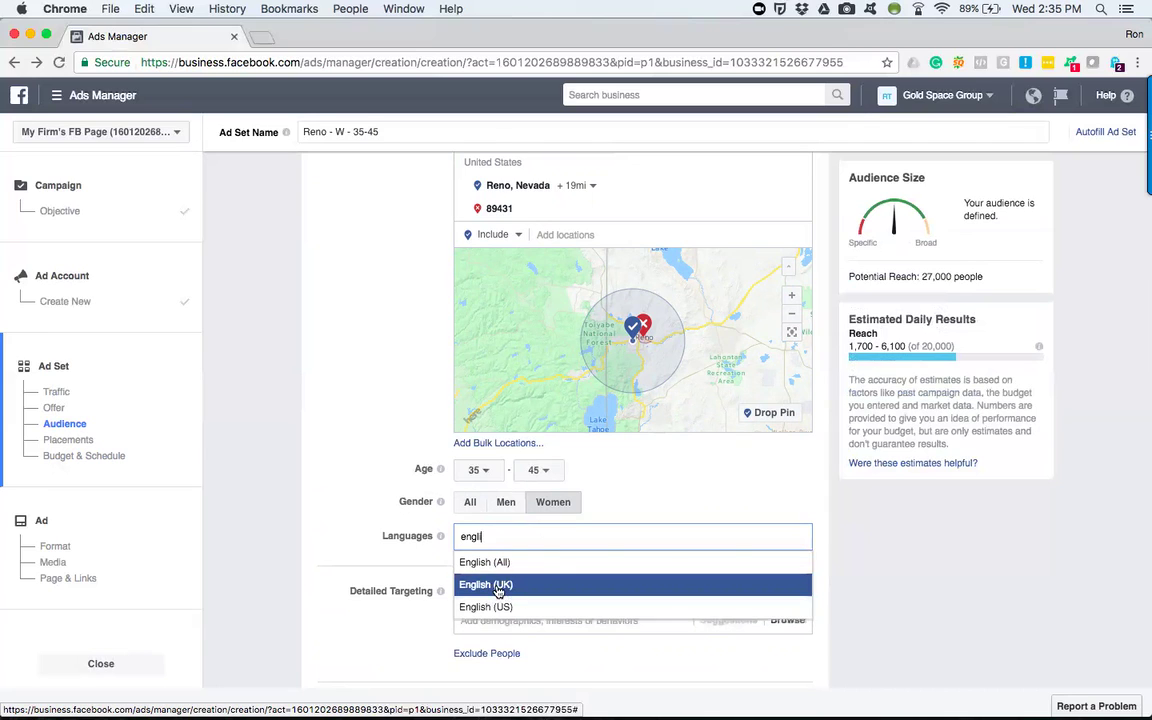
{"action": "double_click", "coordinate": [491, 540]}
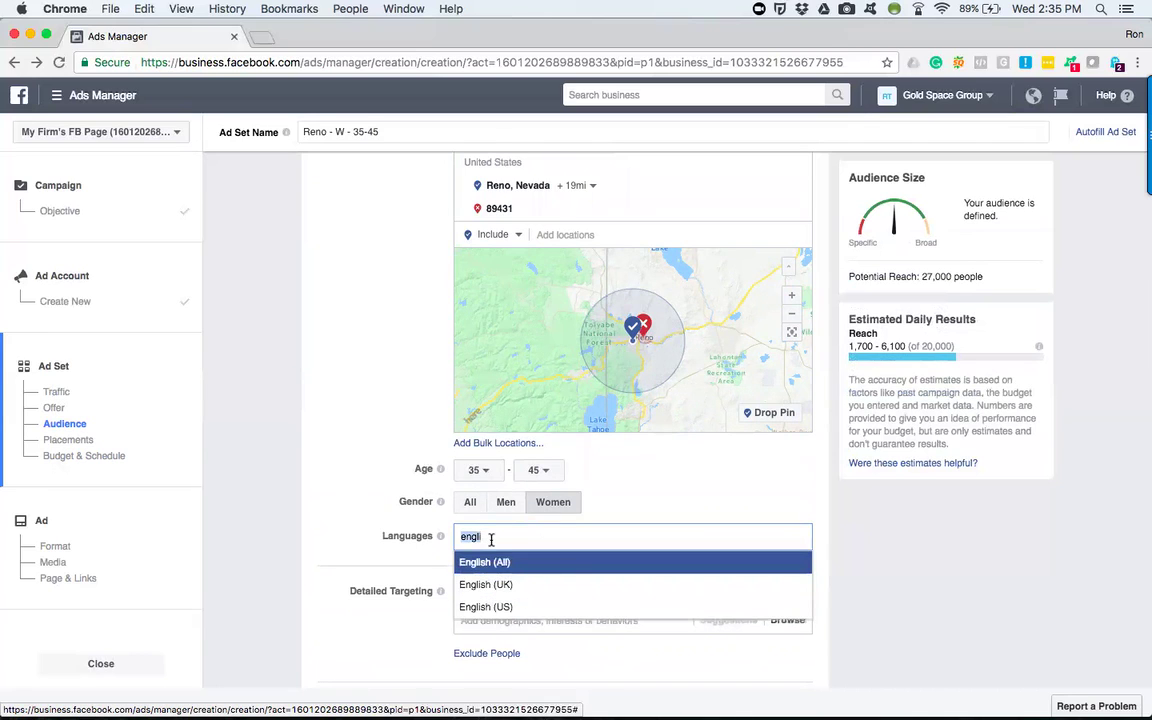
{"action": "type", "text": "spani"}
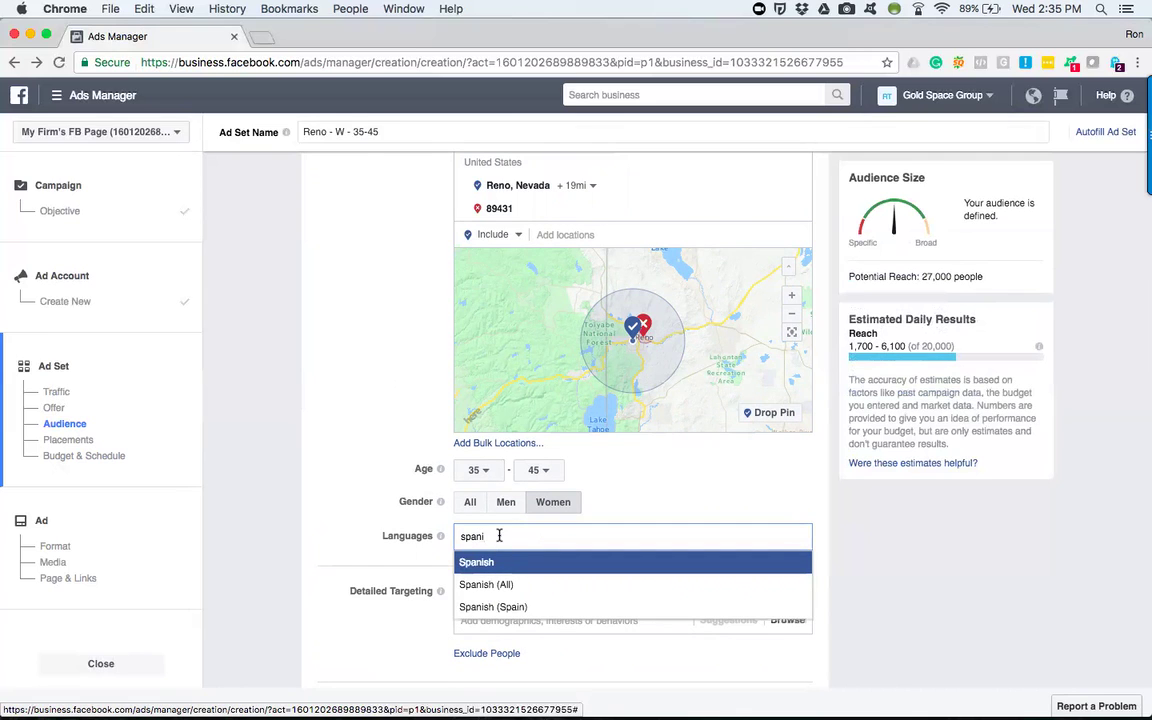
{"action": "key", "text": "BackSpace"}
{"action": "key", "text": "BackSpace"}
{"action": "key", "text": "BackSpace"}
{"action": "key", "text": "BackSpace"}
{"action": "key", "text": "BackSpace"}
Step: Search the audience's language options for Italian and Korean, leaving the language setting empty
{"action": "type", "text": "it"}
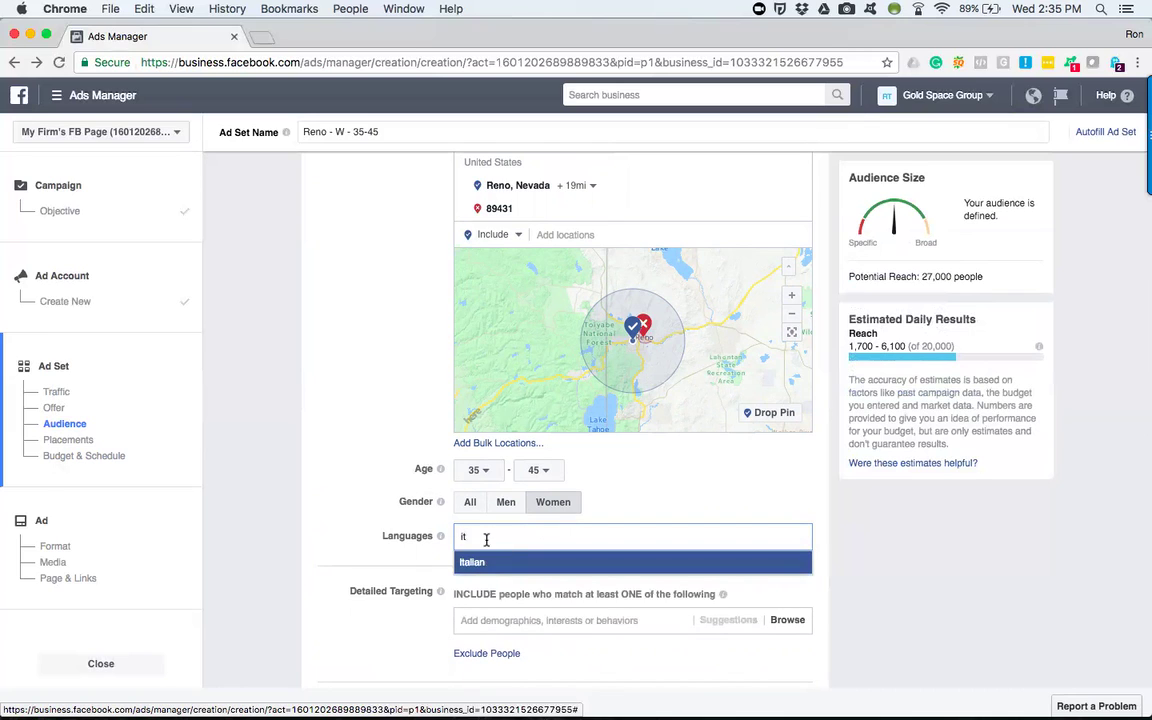
{"action": "key", "text": "BackSpace"}
{"action": "key", "text": "BackSpace"}
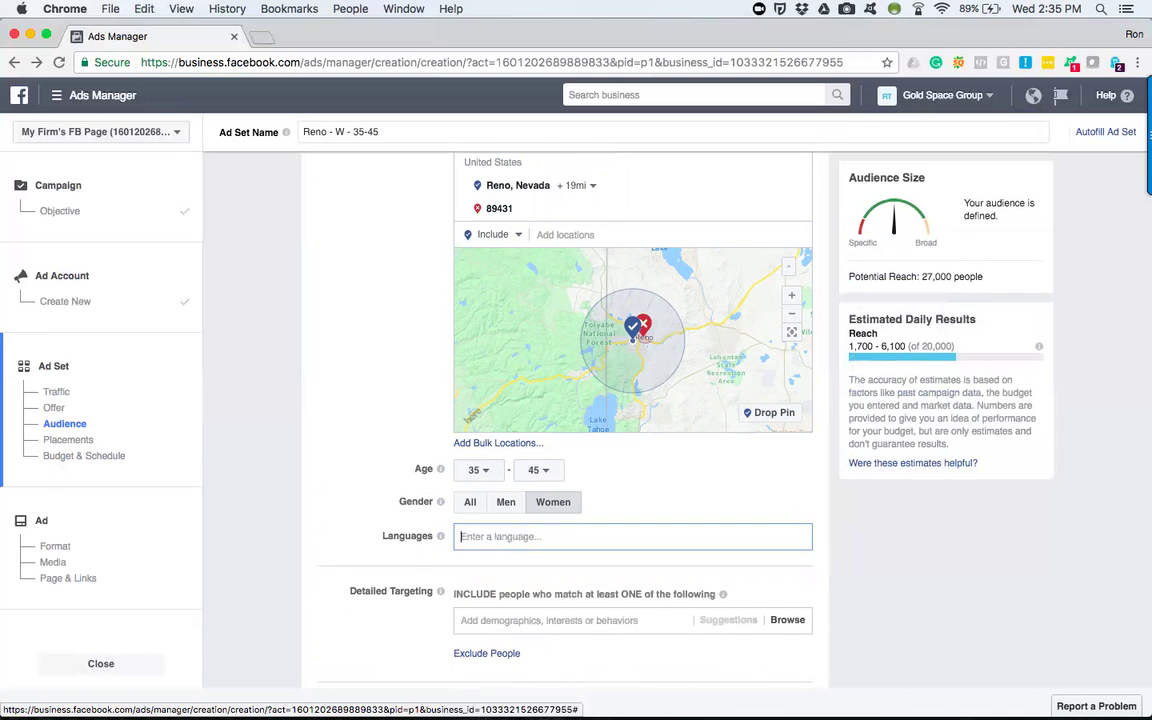
{"action": "type", "text": "kor"}
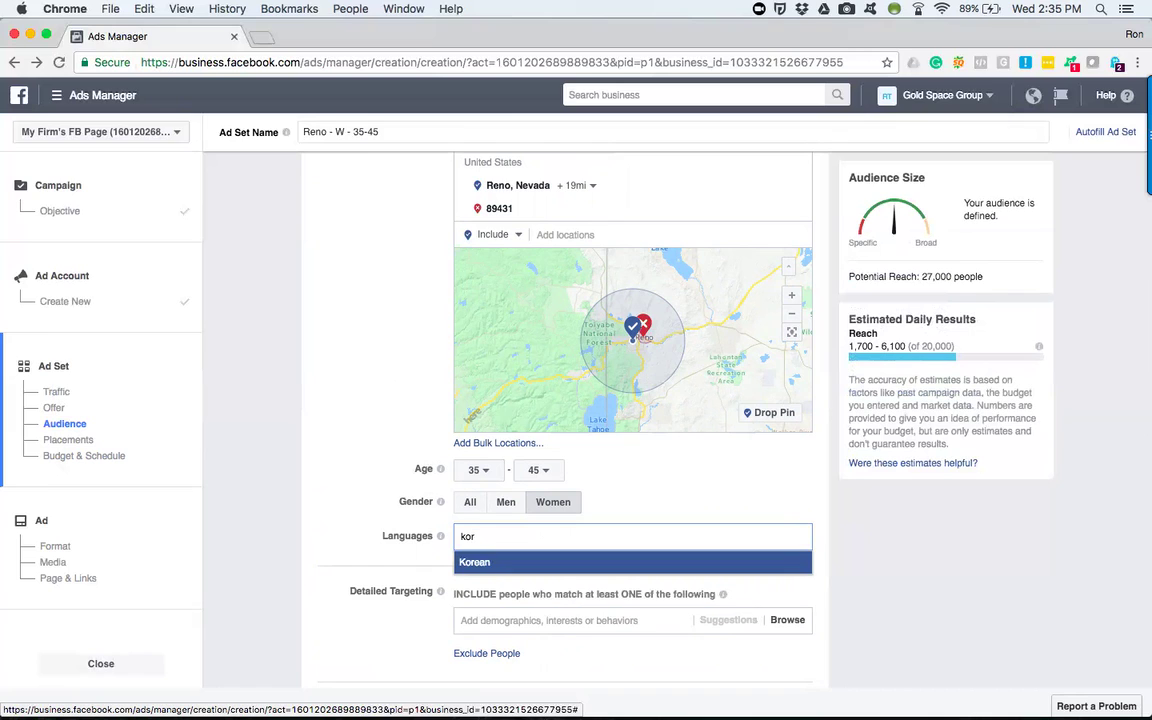
{"action": "key", "text": "BackSpace"}
{"action": "key", "text": "BackSpace"}
{"action": "key", "text": "BackSpace"}
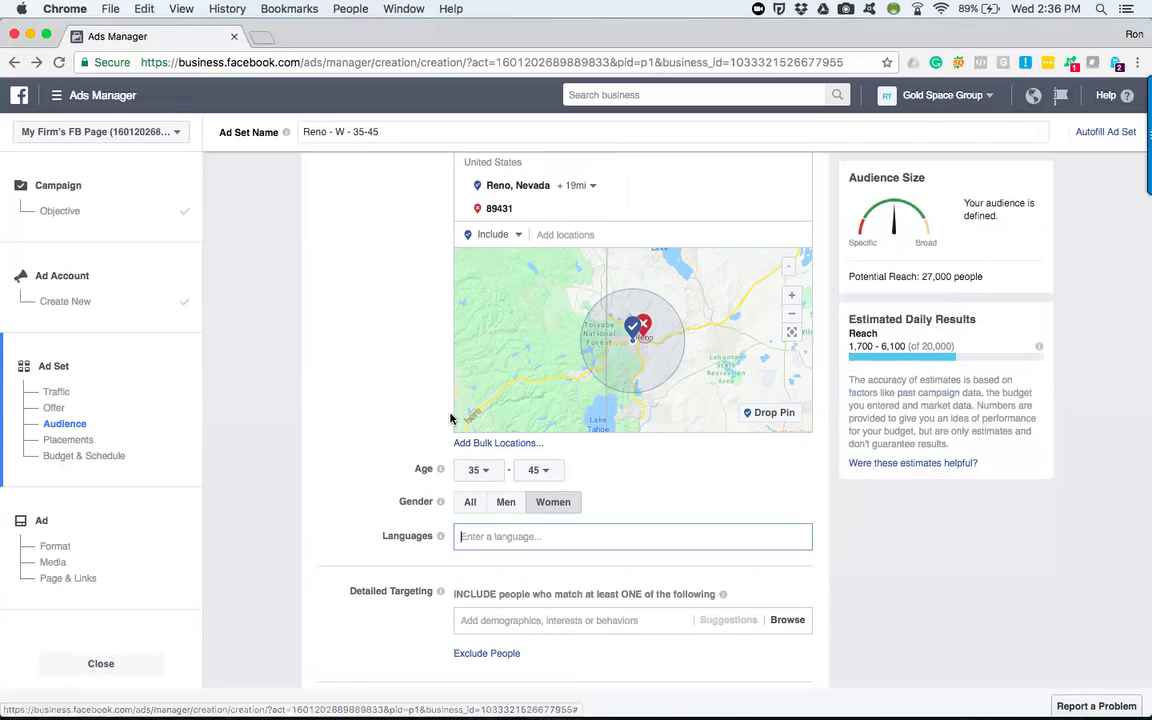
{"action": "scroll", "coordinate": [374, 417], "scroll_direction": "down", "scroll_amount": 1}
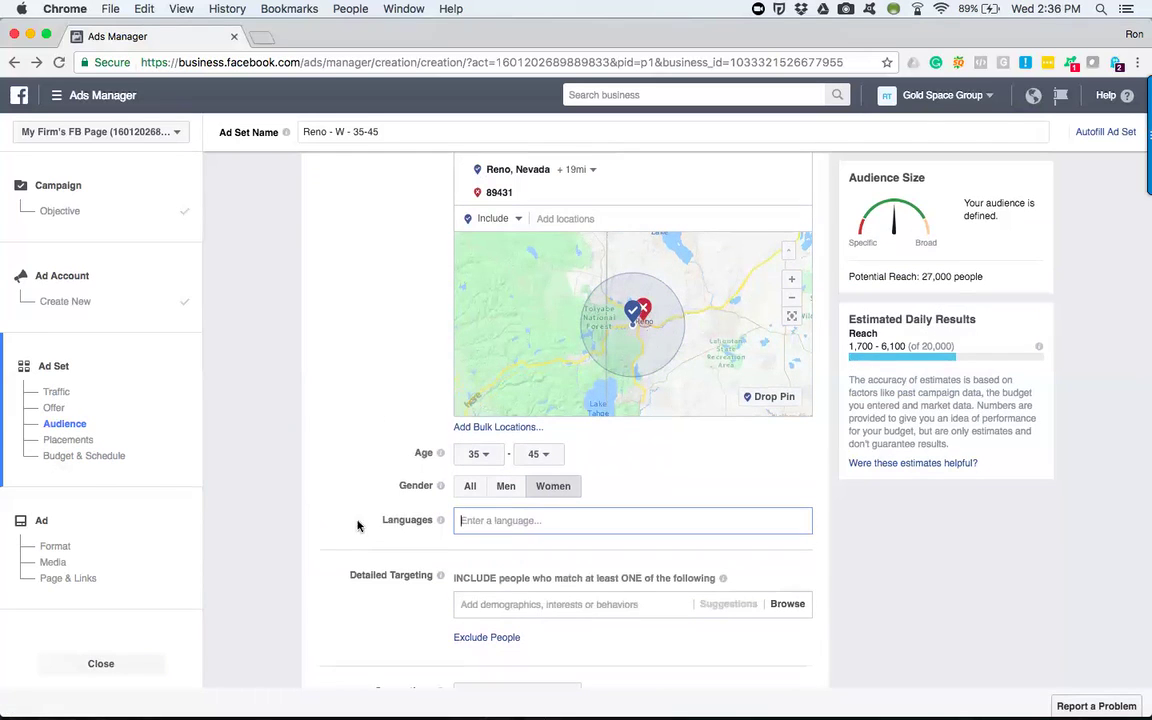